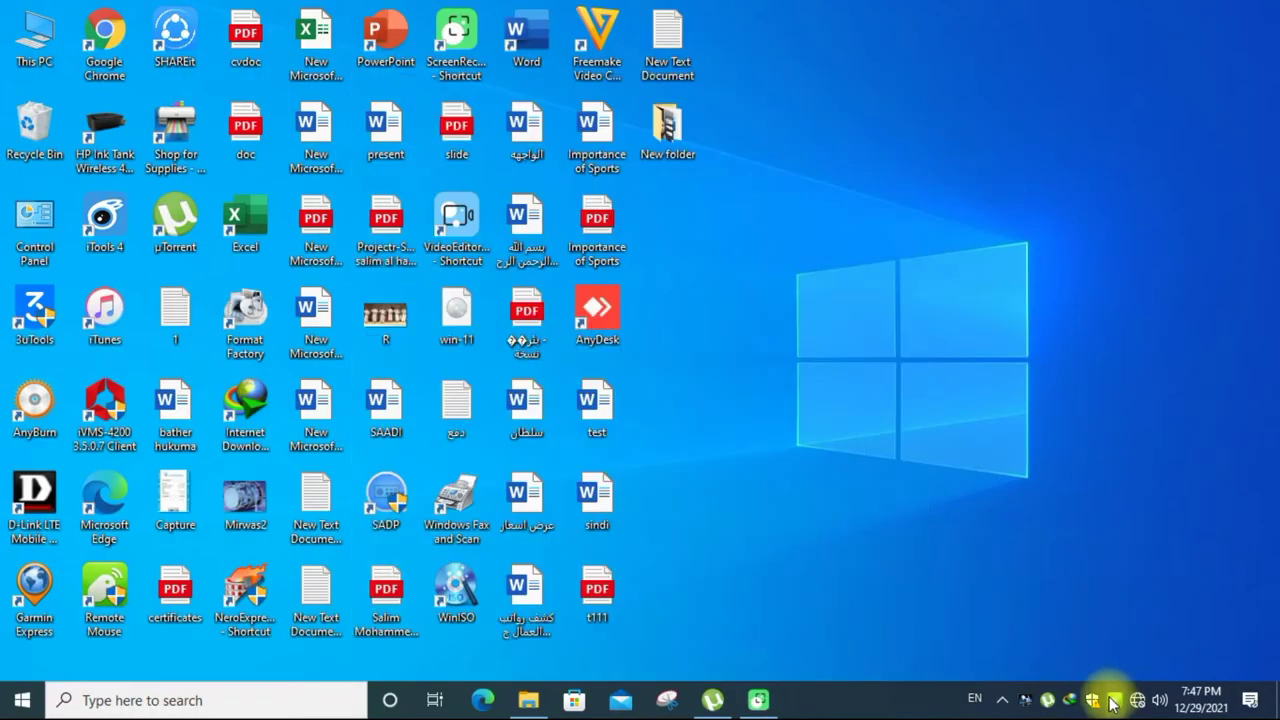
- Reach the Network Connections list from the tray icon via Network & Internet settings' Ethernet page
{"action": "right_click", "coordinate": [1140, 703]}
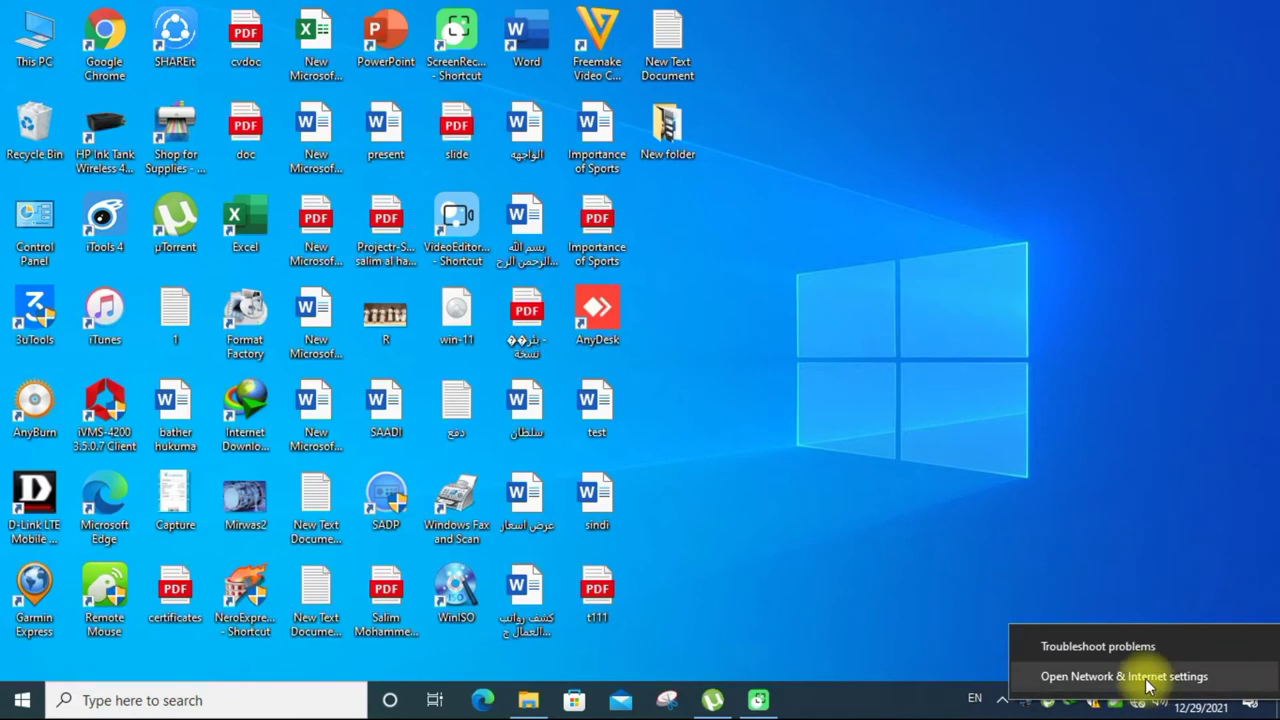
{"action": "left_click", "coordinate": [1143, 677]}
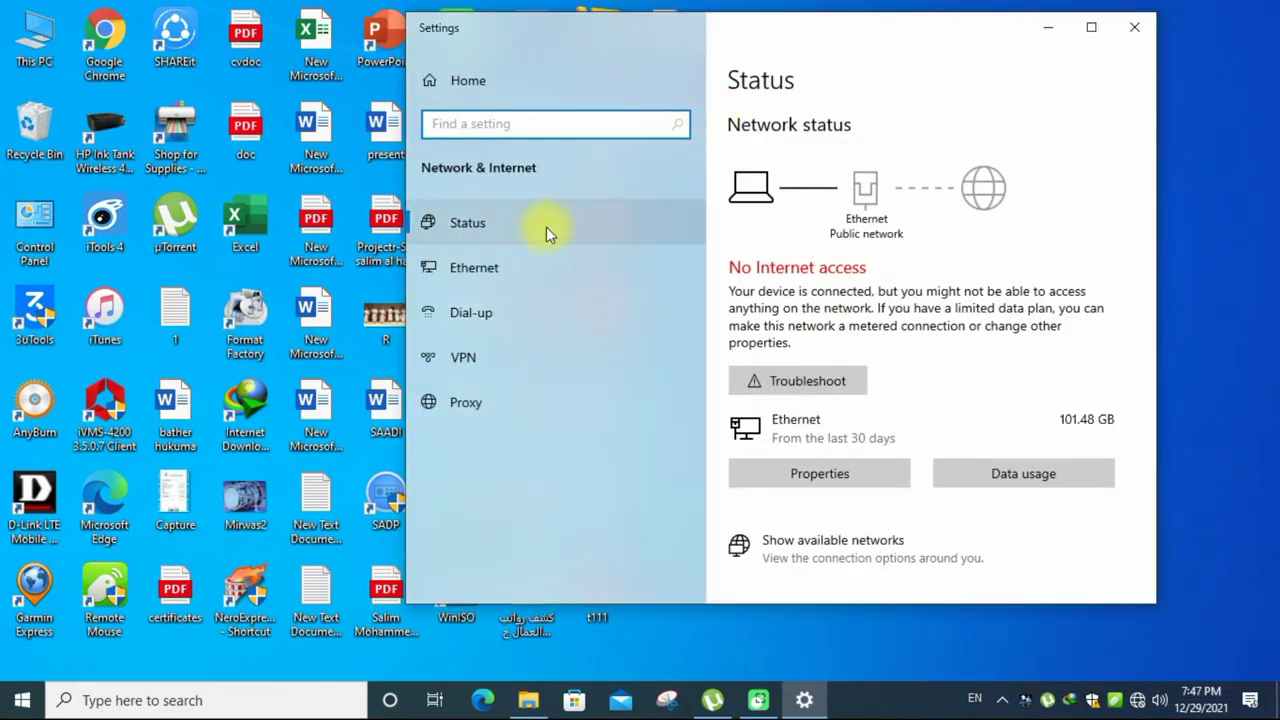
{"action": "left_click", "coordinate": [498, 276]}
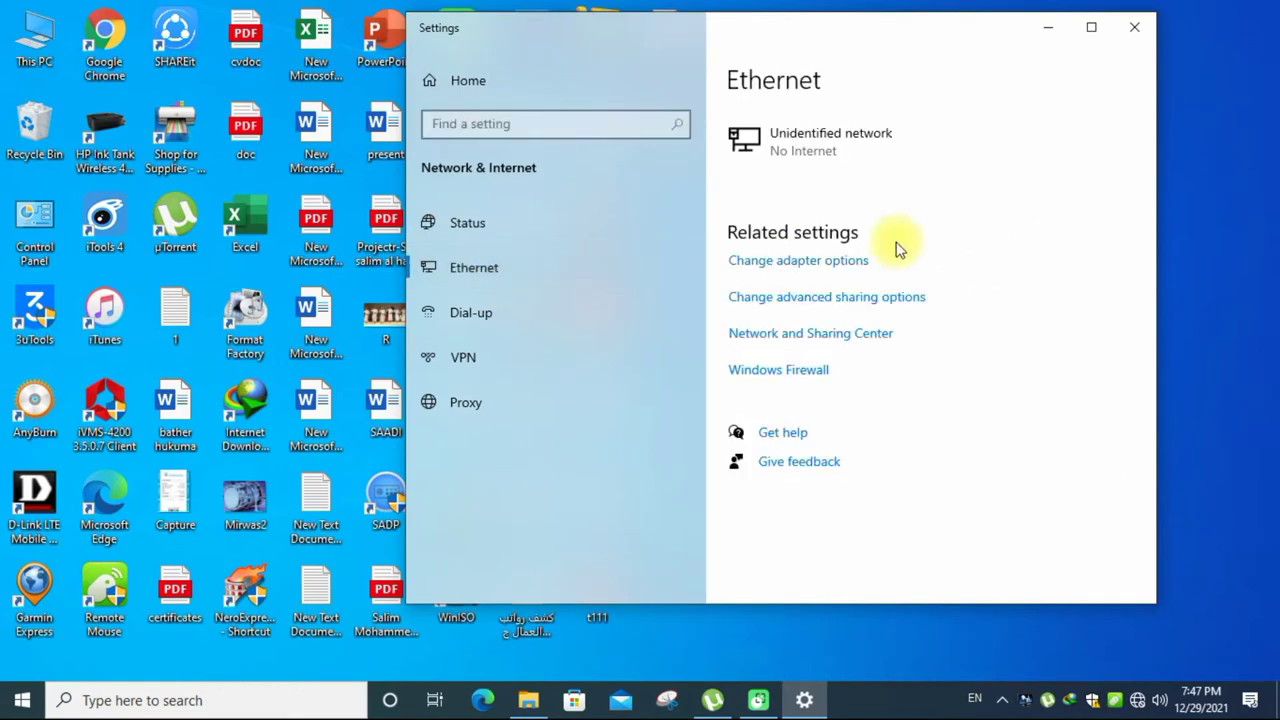
{"action": "left_click", "coordinate": [815, 263]}
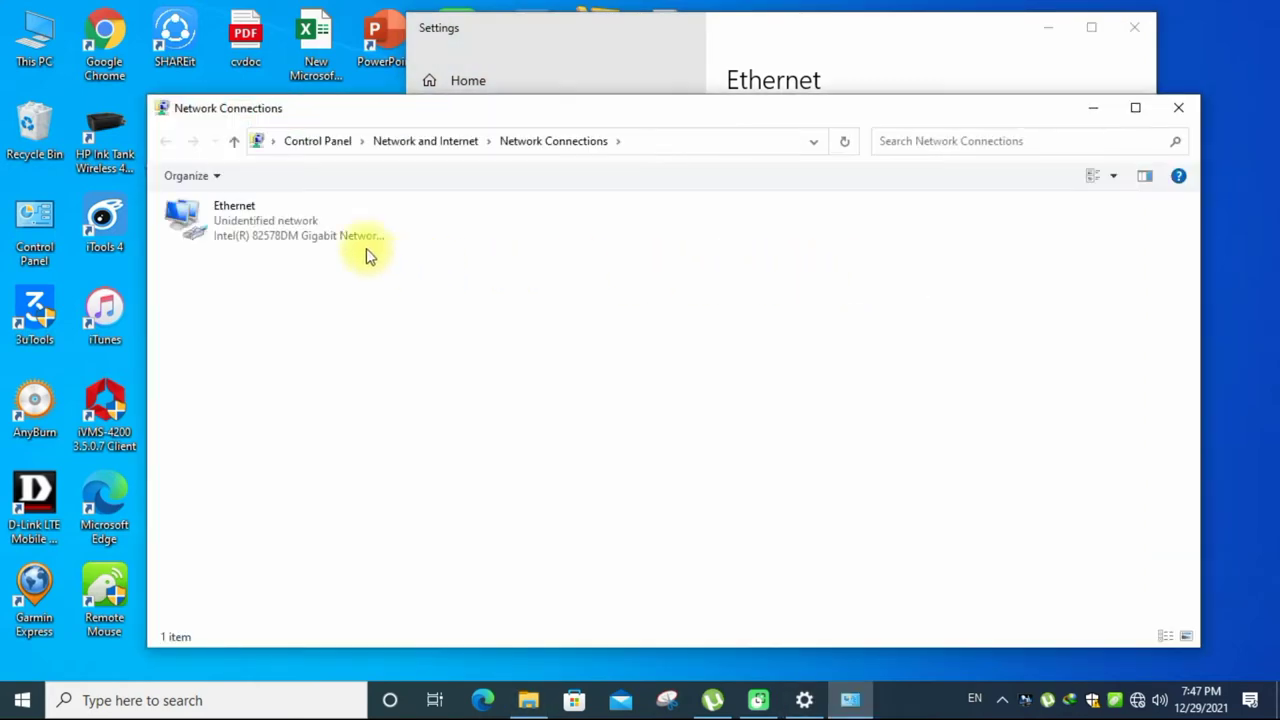
- Open the Ethernet adapter's Internet Protocol Version 4 (TCP/IPv4) properties
{"action": "left_click", "coordinate": [291, 236]}
{"action": "right_click", "coordinate": [291, 231]}
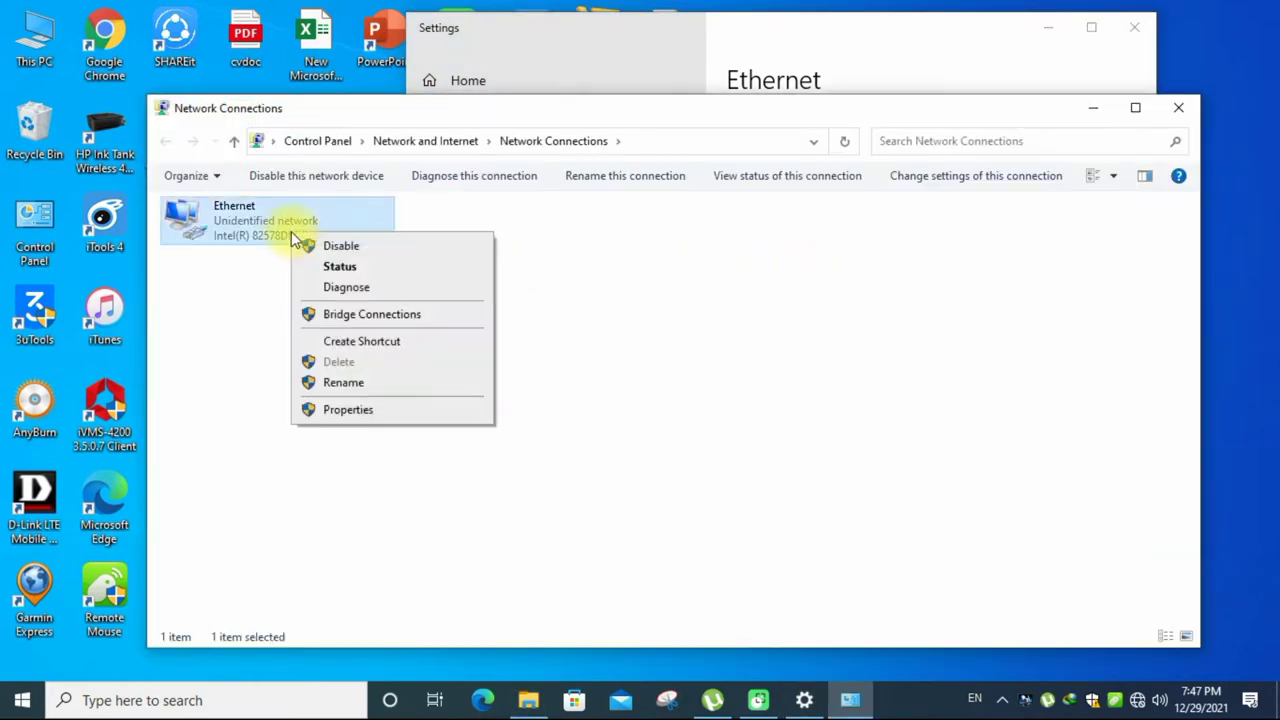
{"action": "left_click", "coordinate": [333, 406]}
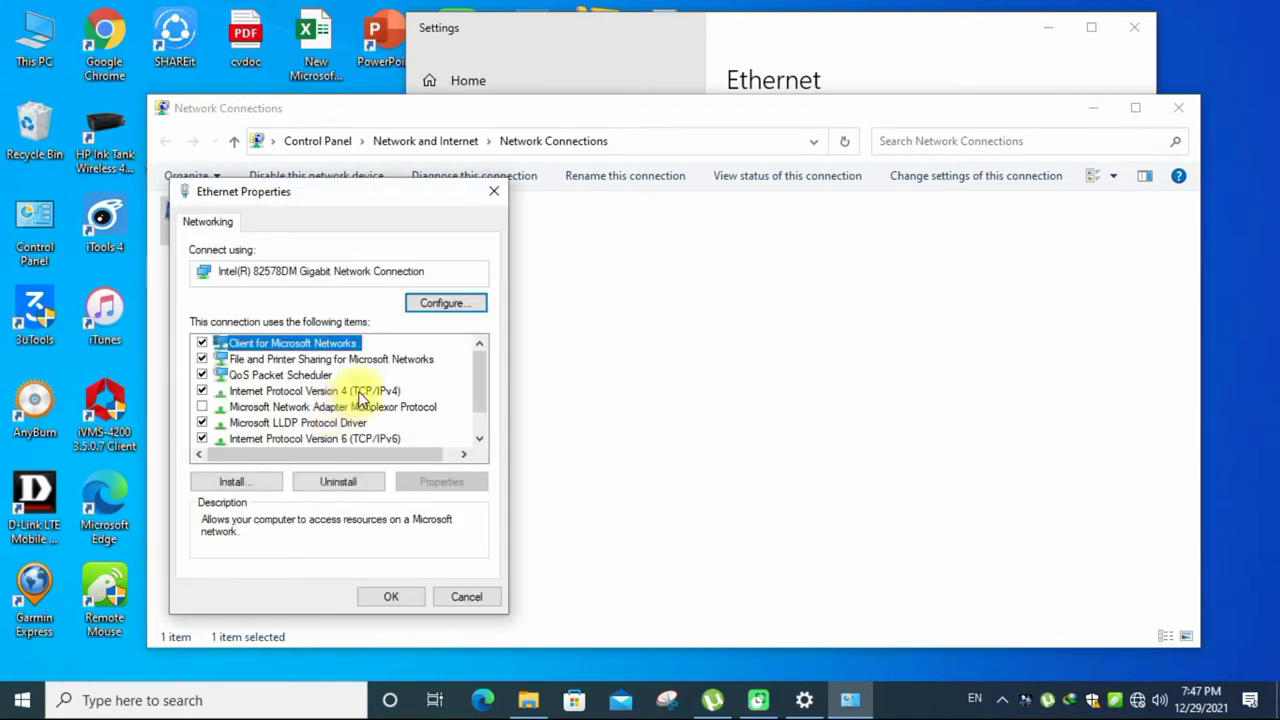
{"action": "left_click", "coordinate": [362, 392]}
{"action": "left_click", "coordinate": [440, 482]}
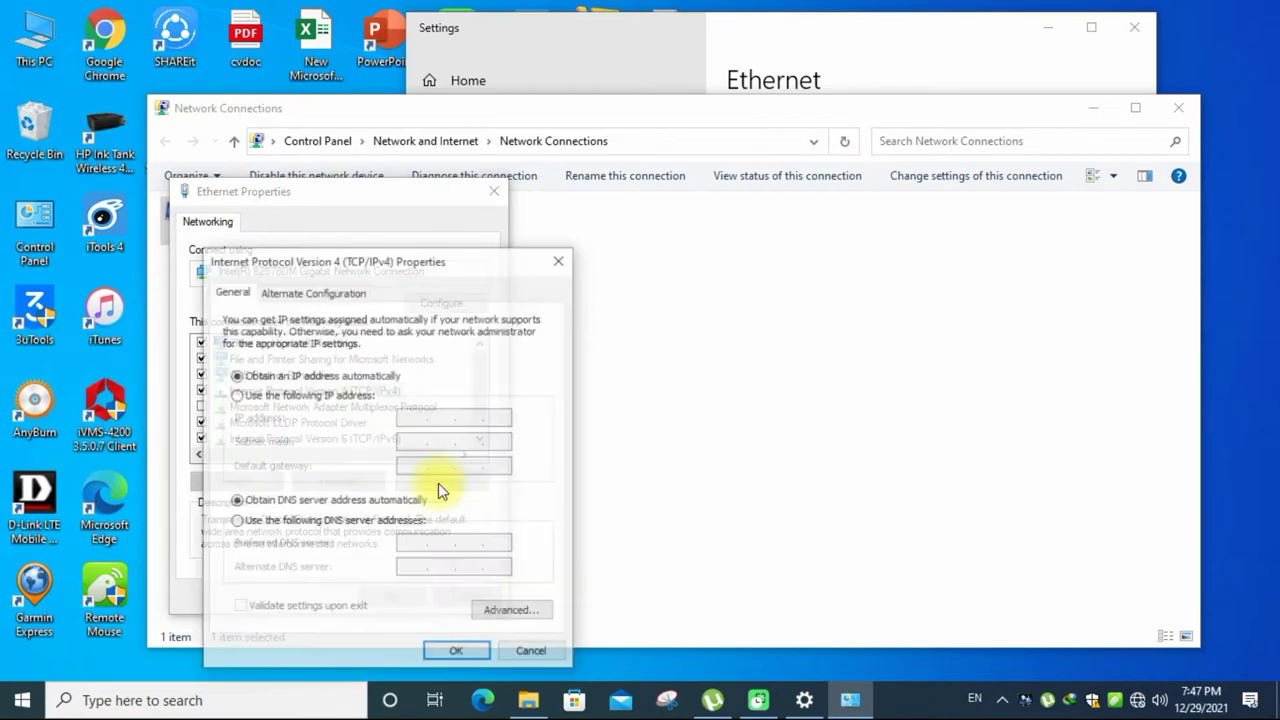
- Assign Ethernet static IP 192.168.0.50, mask 255.255.255.0, gateway 192.168.0.254 and save
{"action": "left_click", "coordinate": [357, 396]}
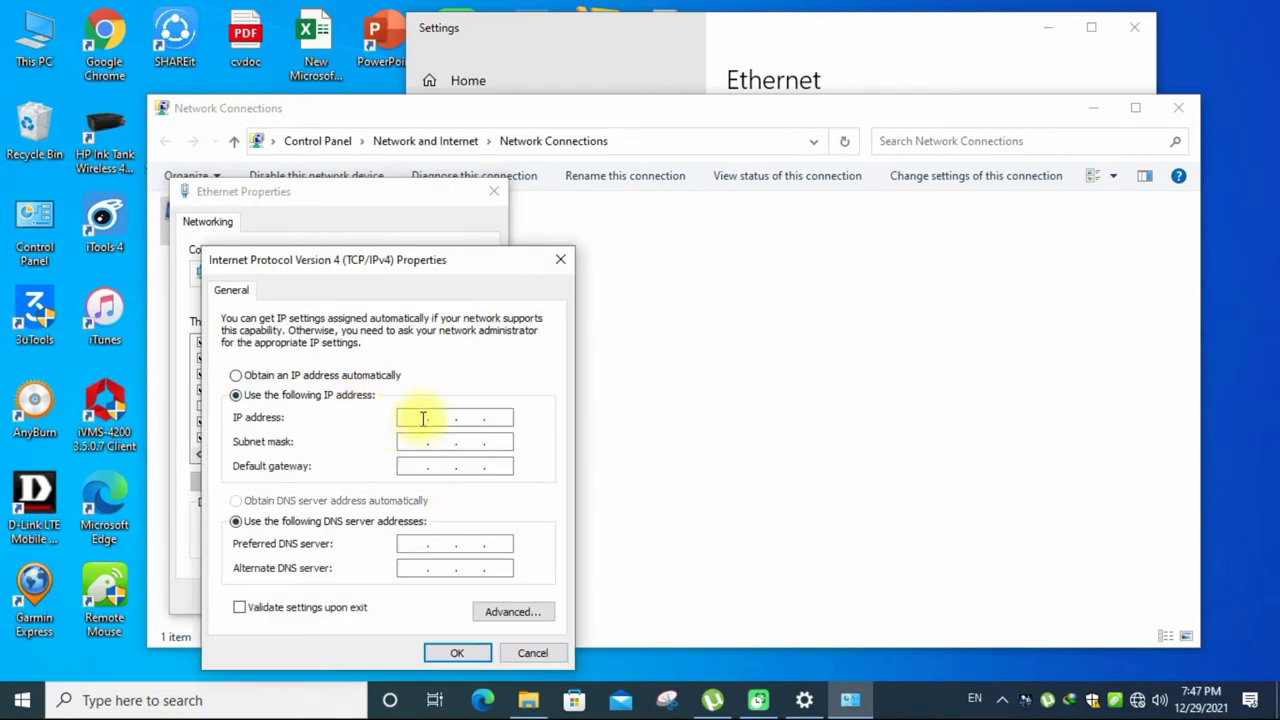
{"action": "left_click", "coordinate": [423, 419]}
{"action": "type", "text": "192.168.0."}
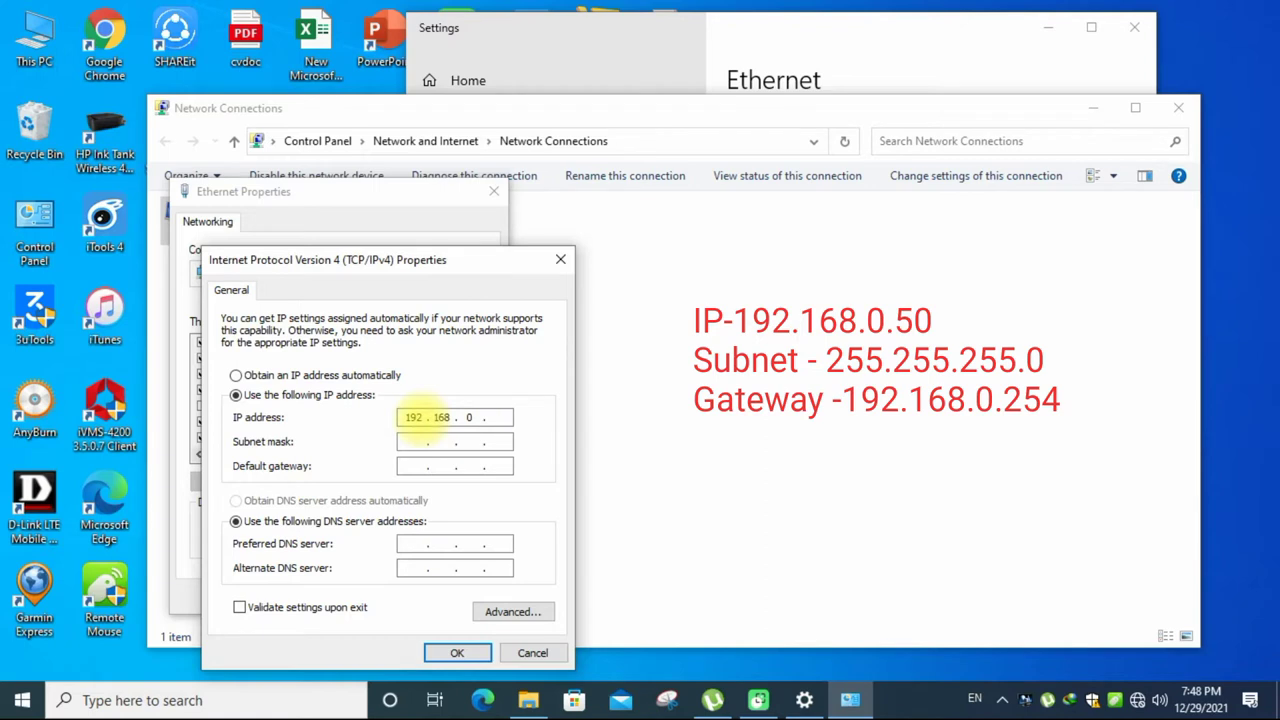
{"action": "type", "text": "50"}
{"action": "key", "text": "Tab"}
{"action": "key", "text": "Tab"}
{"action": "type", "text": "192 . 168 ."}
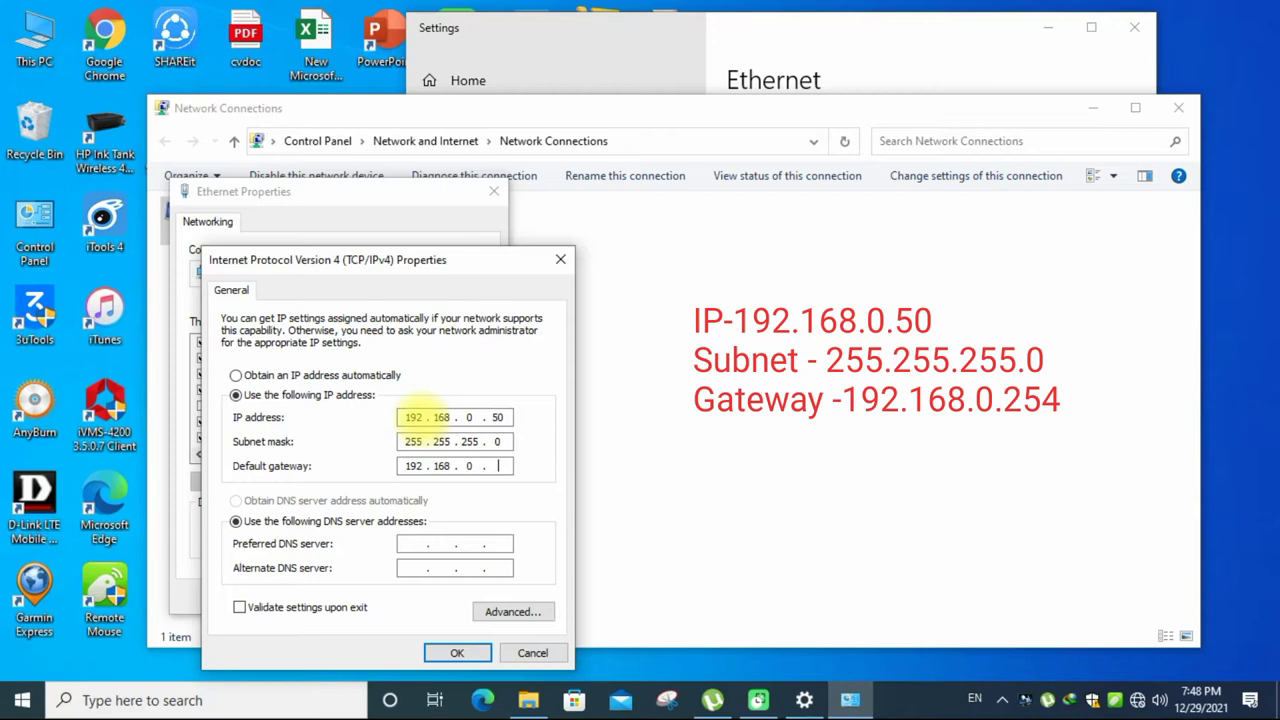
{"action": "type", "text": "0 . 254"}
{"action": "left_click", "coordinate": [457, 651]}
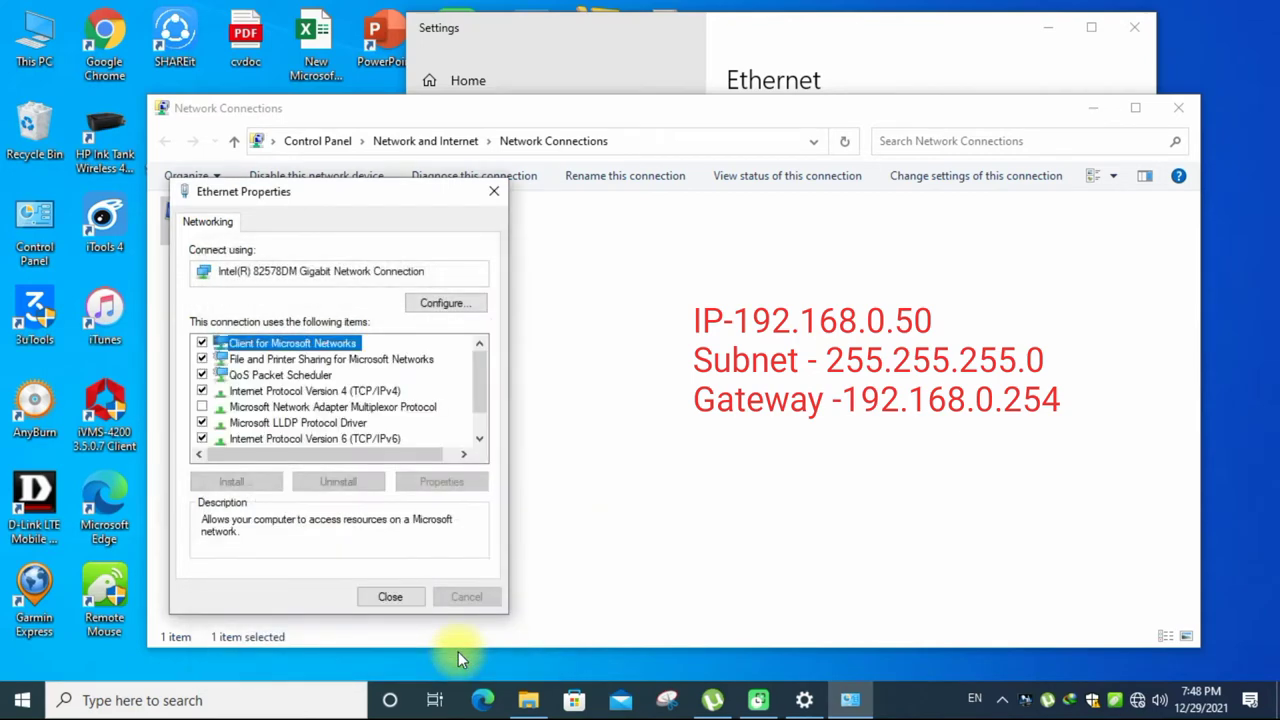
- Close Ethernet Properties and make the PC discoverable on Network 42
{"action": "left_click", "coordinate": [408, 600]}
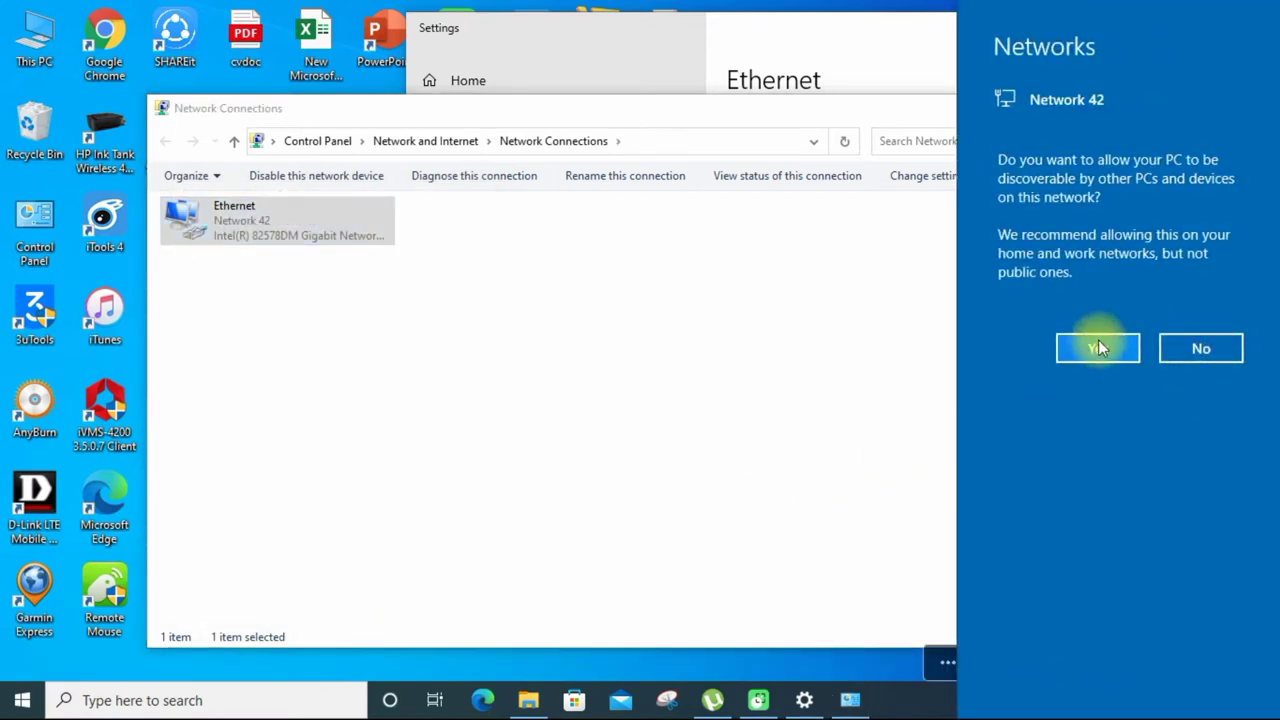
{"action": "left_click", "coordinate": [1093, 346]}
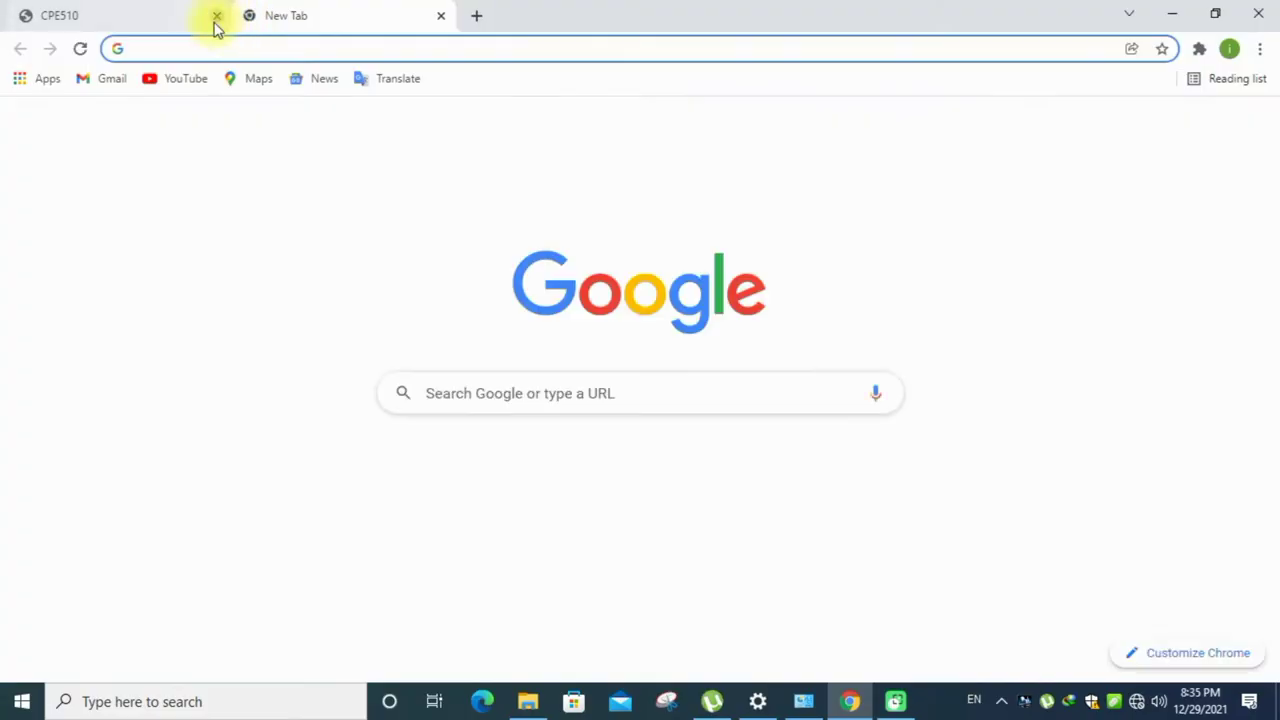
- Load 192.168.0.254 in a new Chrome tab, proceeding past the certificate warning
{"action": "left_click", "coordinate": [214, 16]}
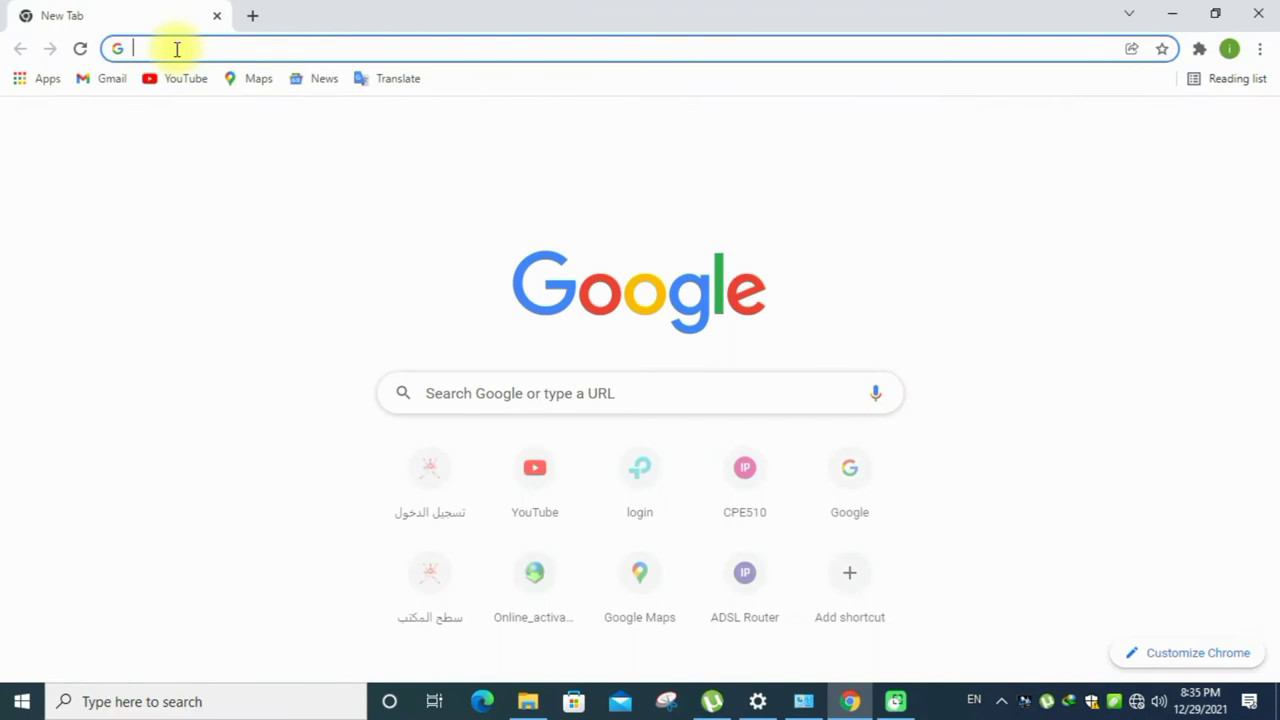
{"action": "type", "text": "192.16"}
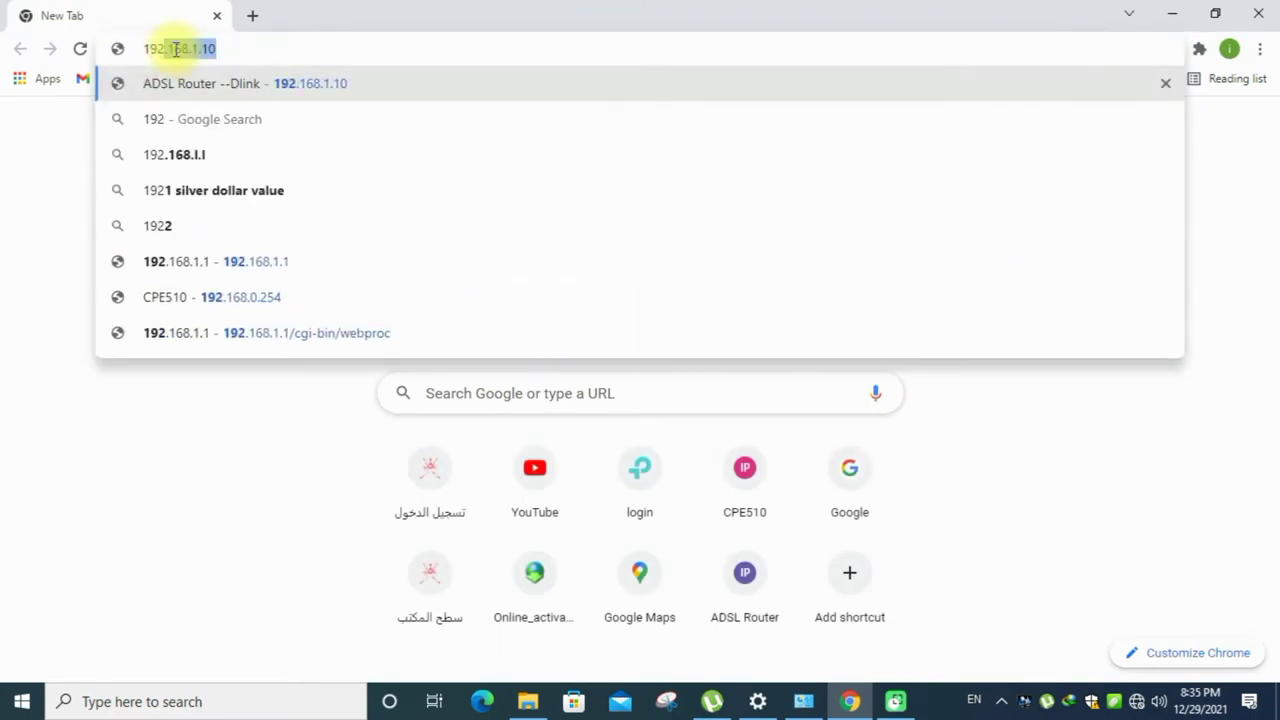
{"action": "type", "text": "8"}
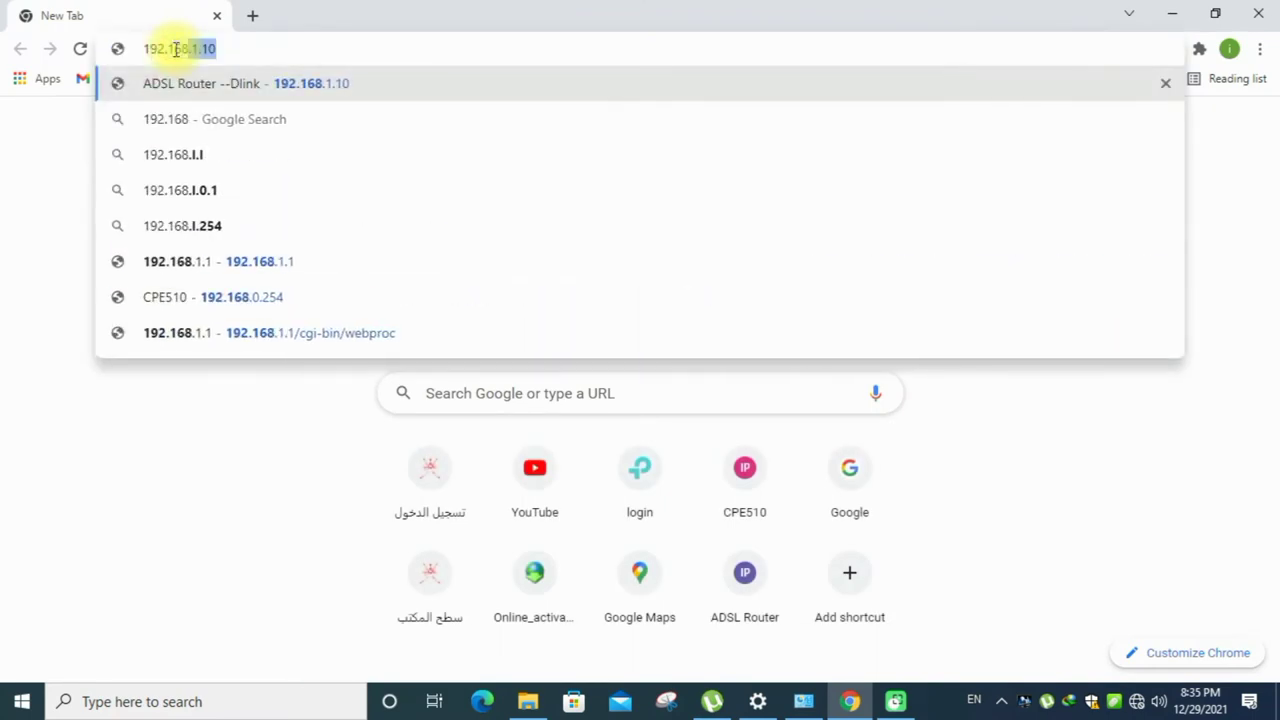
{"action": "type", "text": ".0.254"}
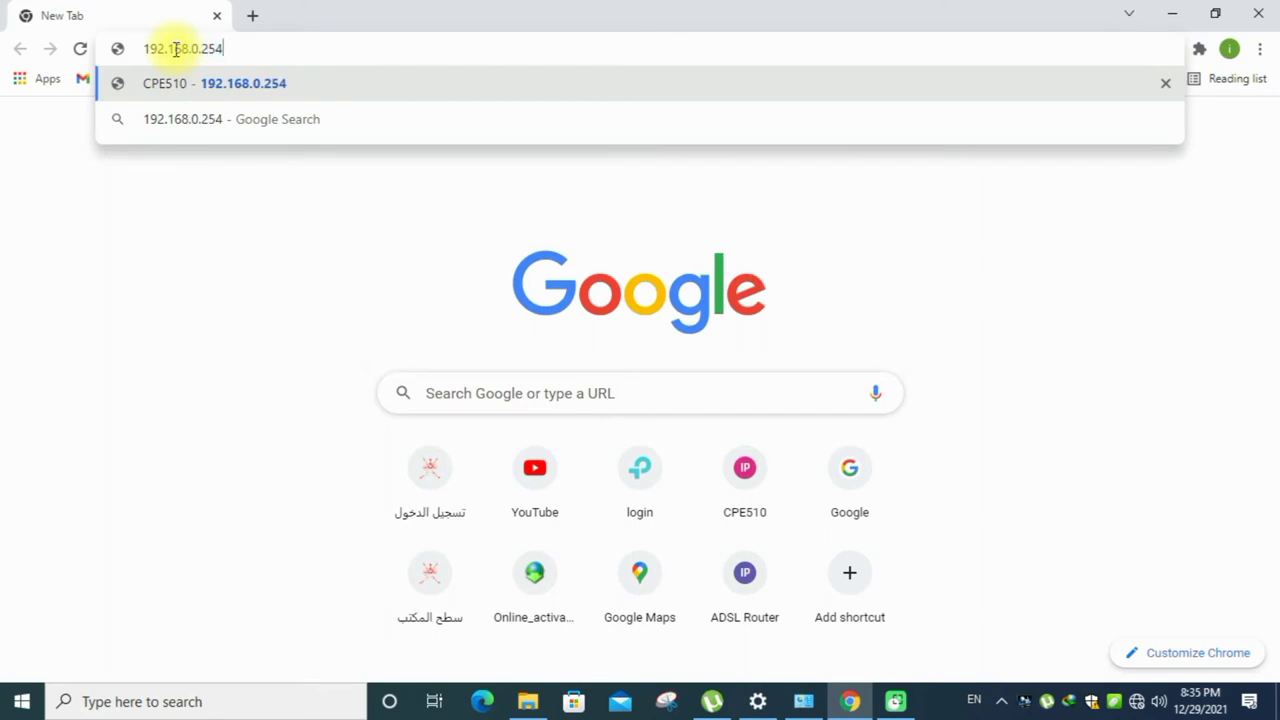
{"action": "key", "text": "Return"}
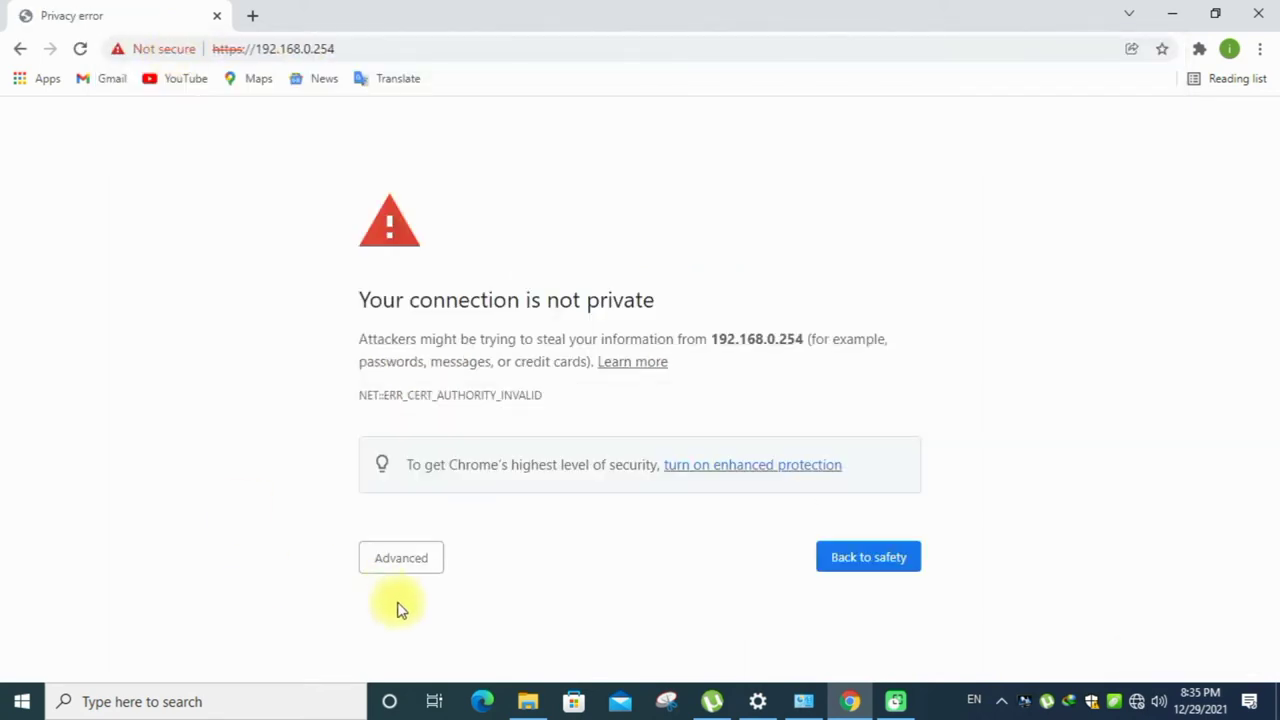
{"action": "left_click", "coordinate": [393, 559]}
{"action": "scroll", "coordinate": [440, 555], "scroll_direction": "down", "scroll_amount": 1}
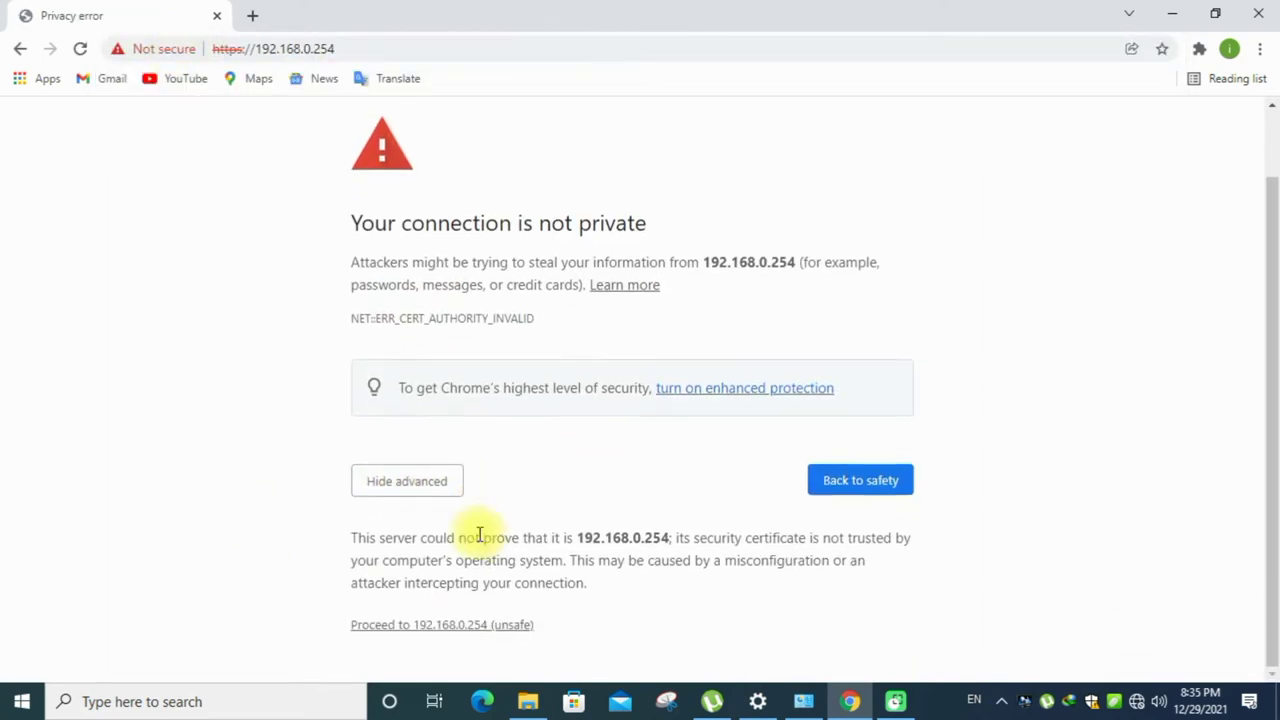
{"action": "left_click", "coordinate": [458, 628]}
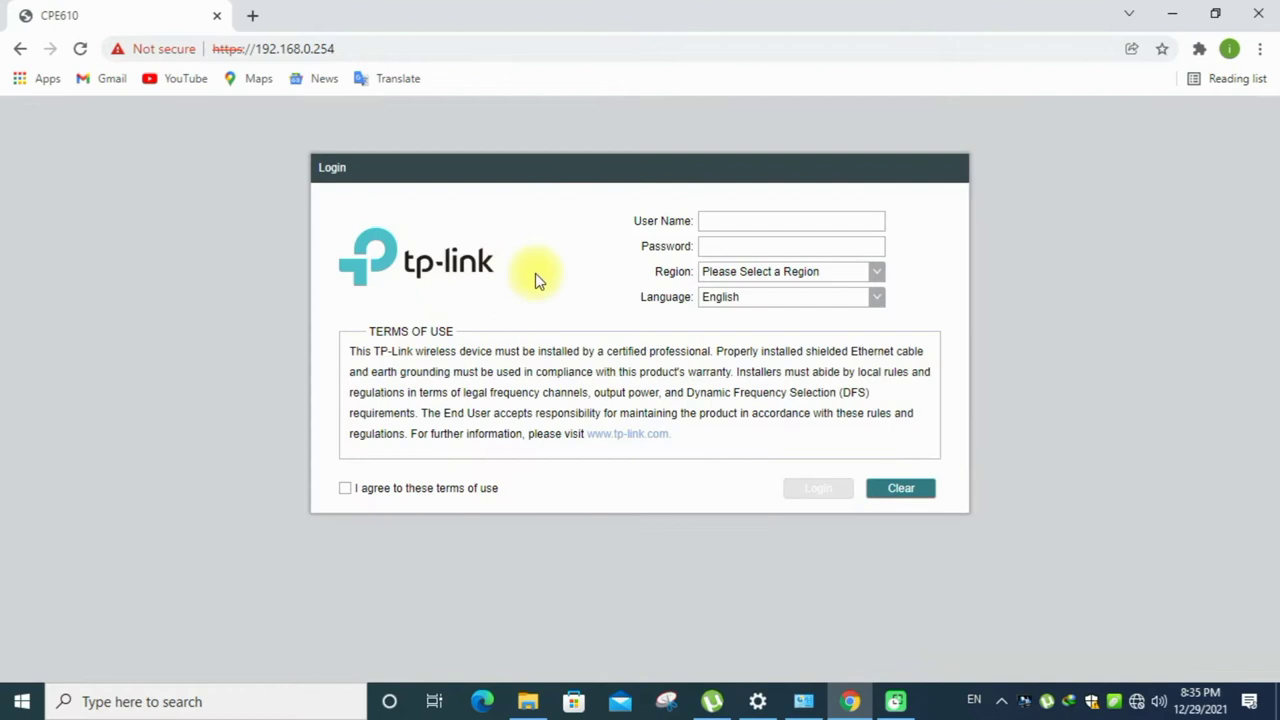
- Enter the device's default user name and password, correcting a typo
{"action": "left_click", "coordinate": [720, 219]}
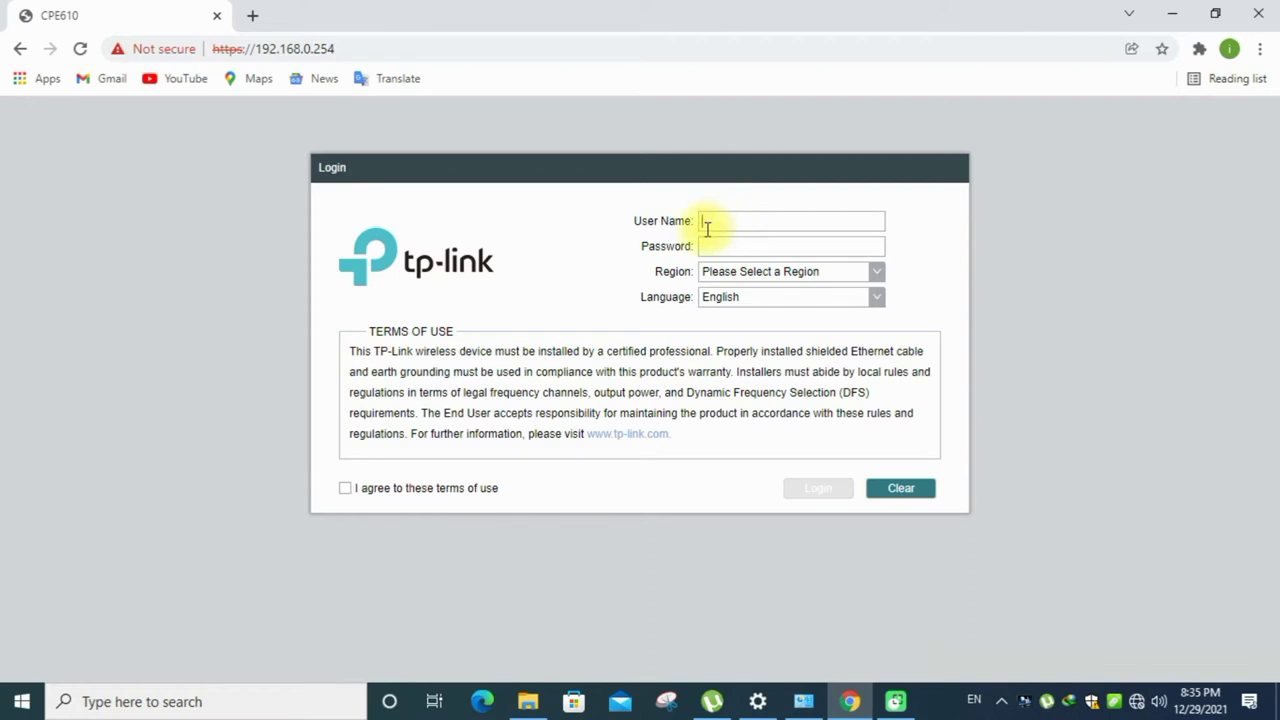
{"action": "type", "text": "dminadmn"}
{"action": "key", "text": "BackSpace"}
{"action": "key", "text": "BackSpace"}
{"action": "key", "text": "BackSpace"}
{"action": "key", "text": "BackSpace"}
{"action": "type", "text": "admin"}
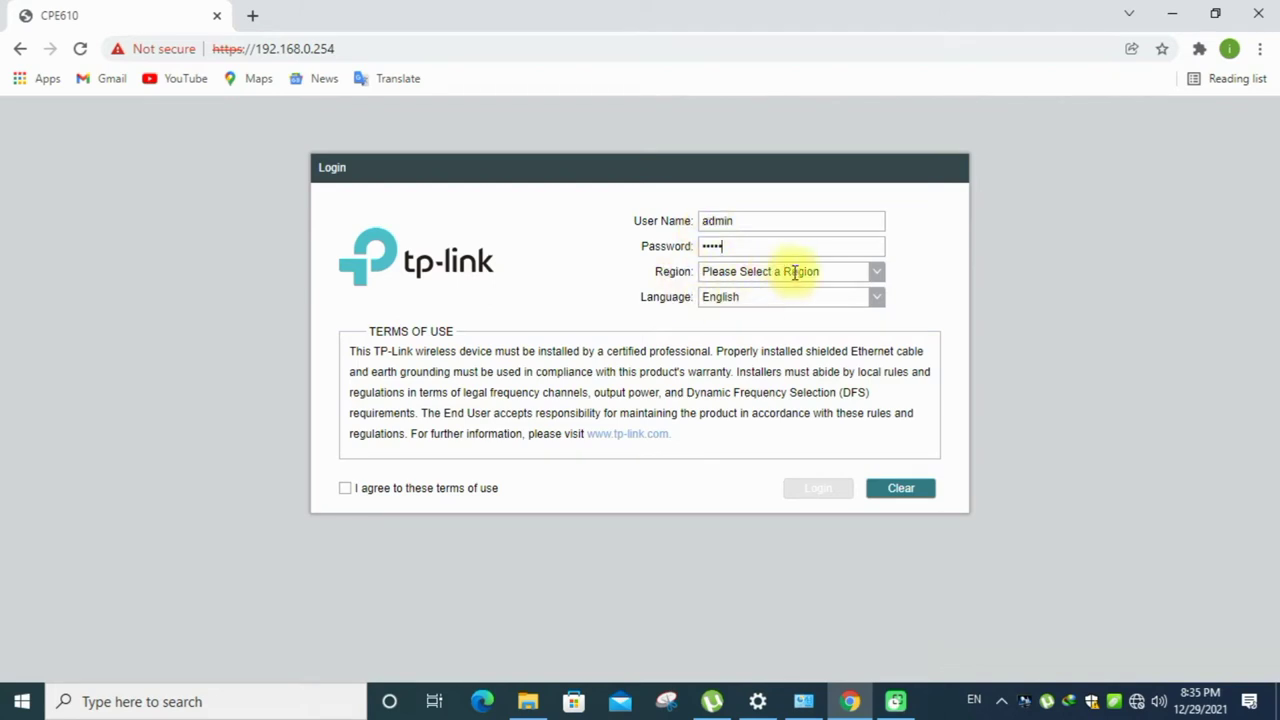
- Choose region Oman, accept the terms of use, and log in to the CPE610
{"action": "left_click", "coordinate": [876, 274]}
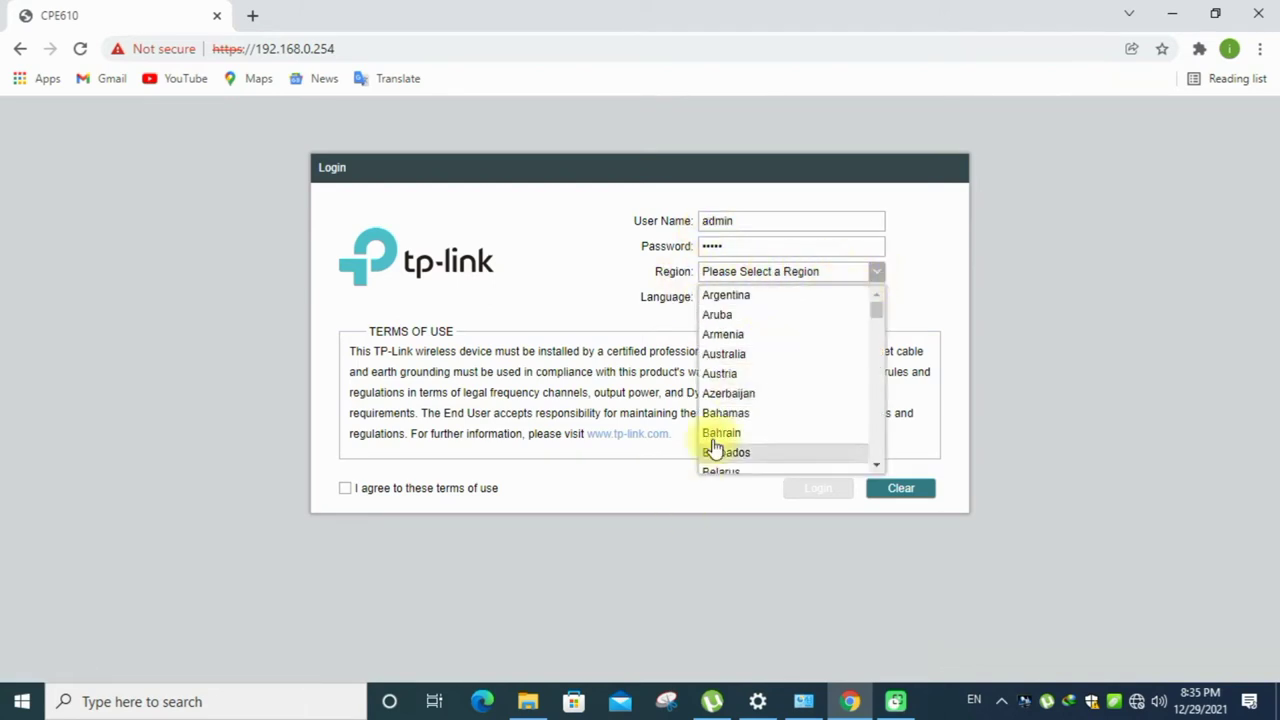
{"action": "left_click_drag", "start_coordinate": [877, 309], "coordinate": [878, 419]}
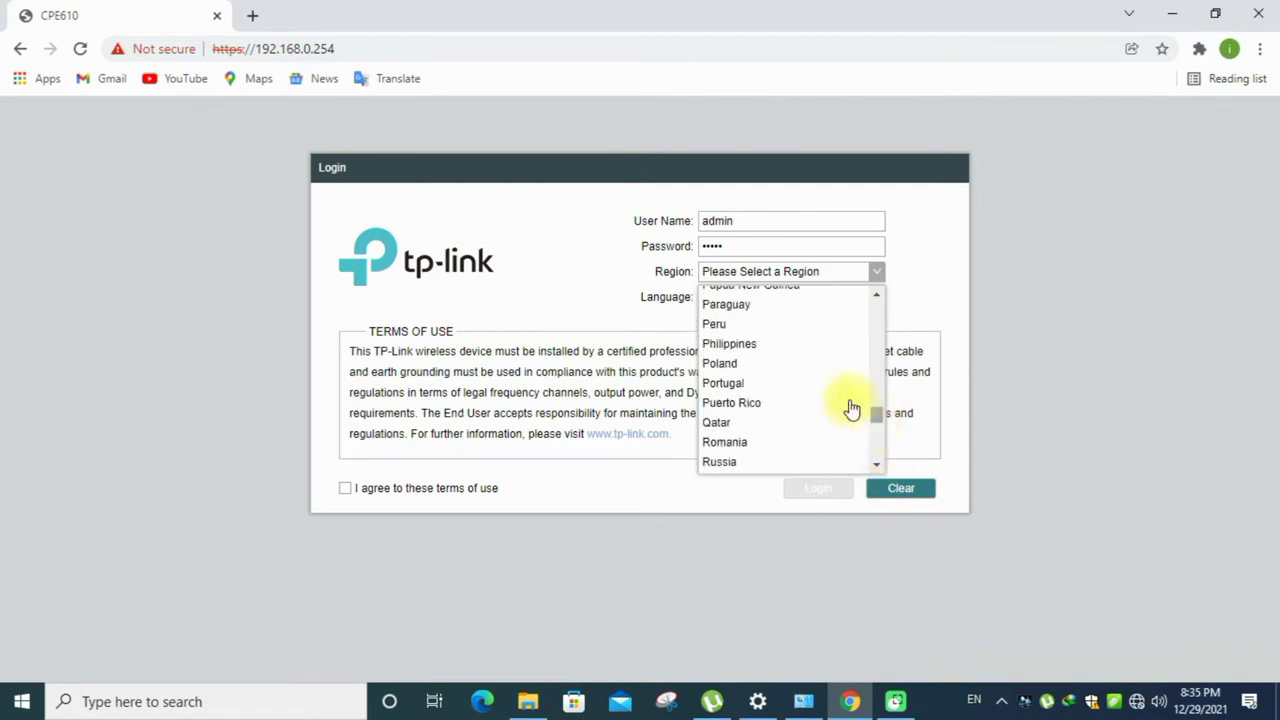
{"action": "scroll", "coordinate": [797, 375], "scroll_direction": "up", "scroll_amount": 5}
{"action": "scroll", "coordinate": [777, 366], "scroll_direction": "up", "scroll_amount": 3}
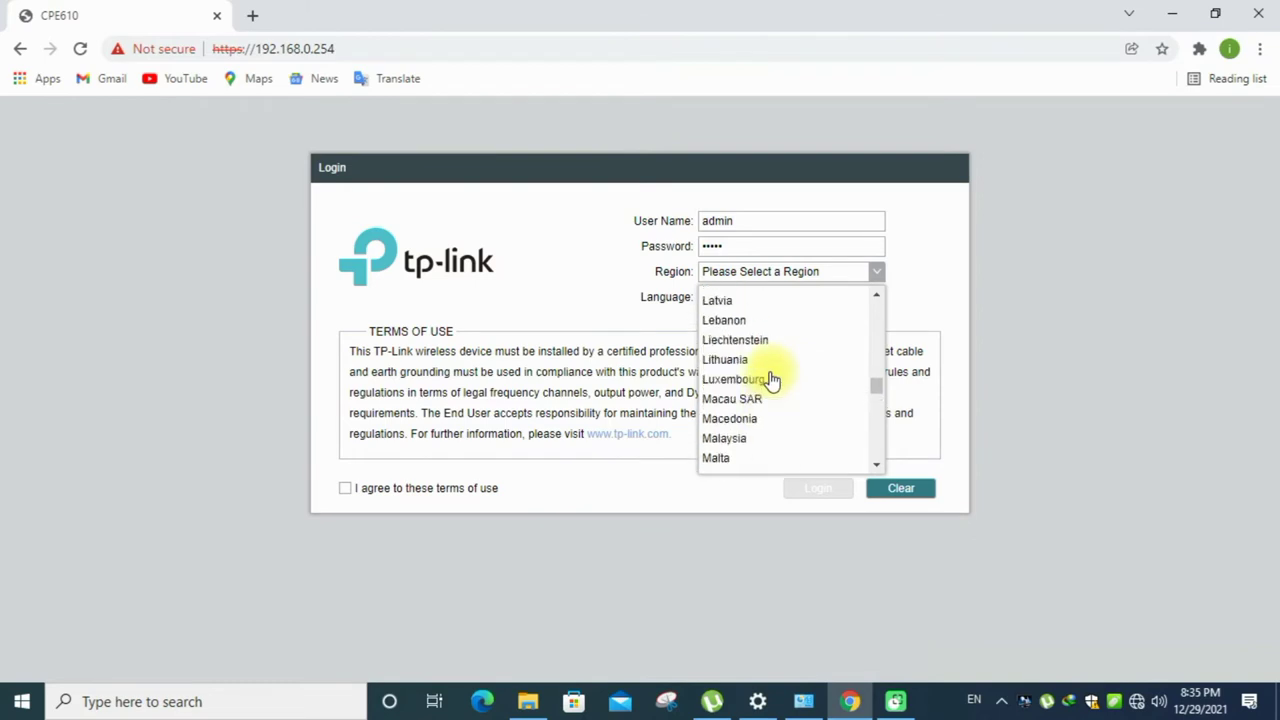
{"action": "scroll", "coordinate": [768, 378], "scroll_direction": "down", "scroll_amount": 7}
{"action": "left_click", "coordinate": [745, 324]}
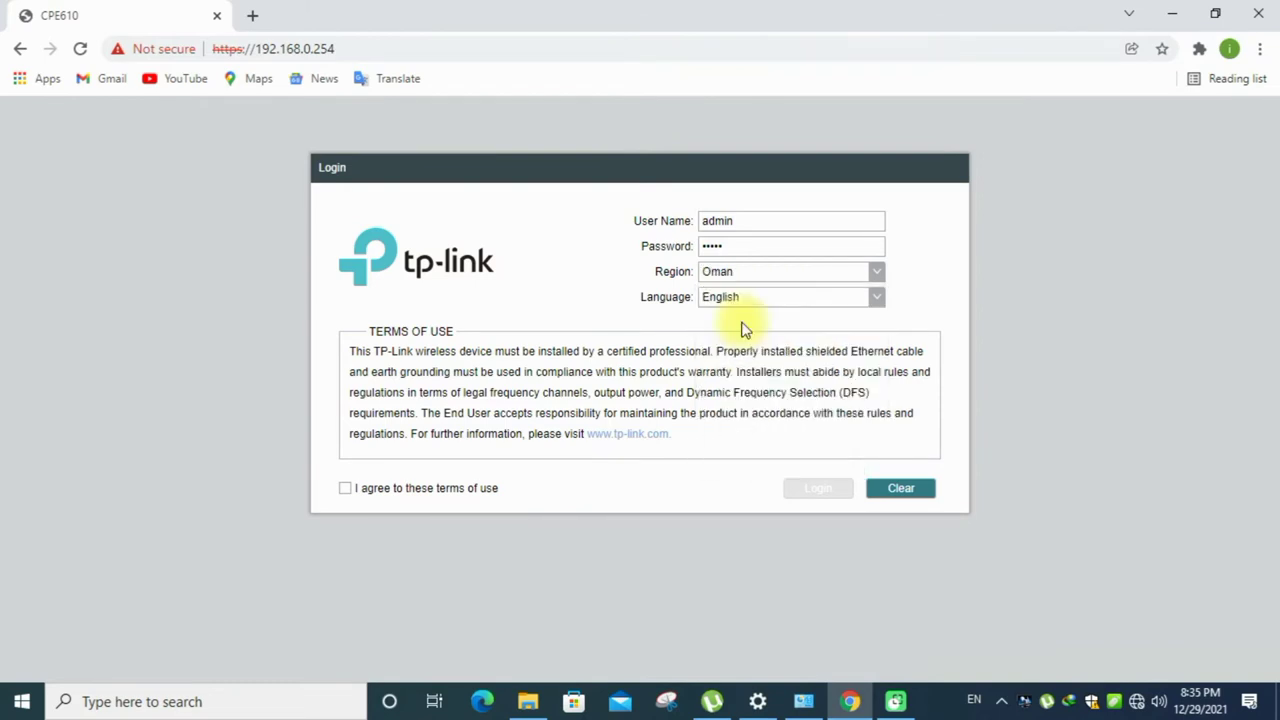
{"action": "left_click", "coordinate": [345, 488]}
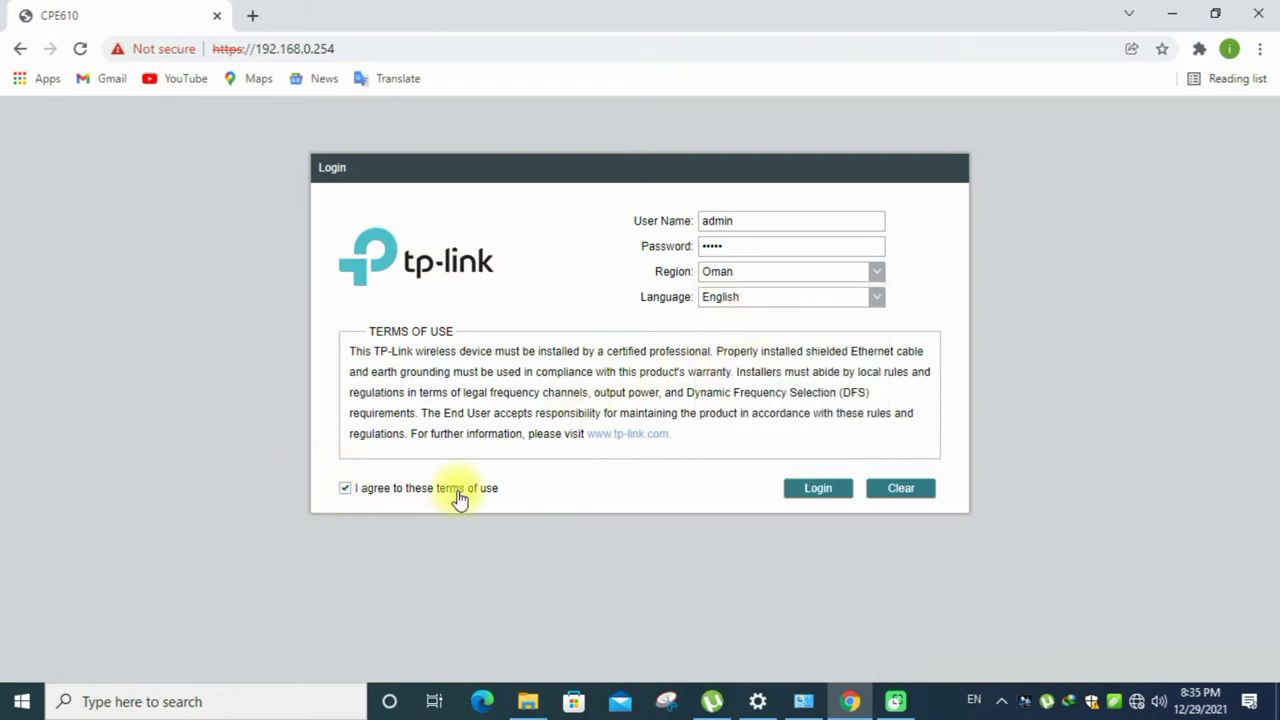
{"action": "left_click", "coordinate": [827, 494]}
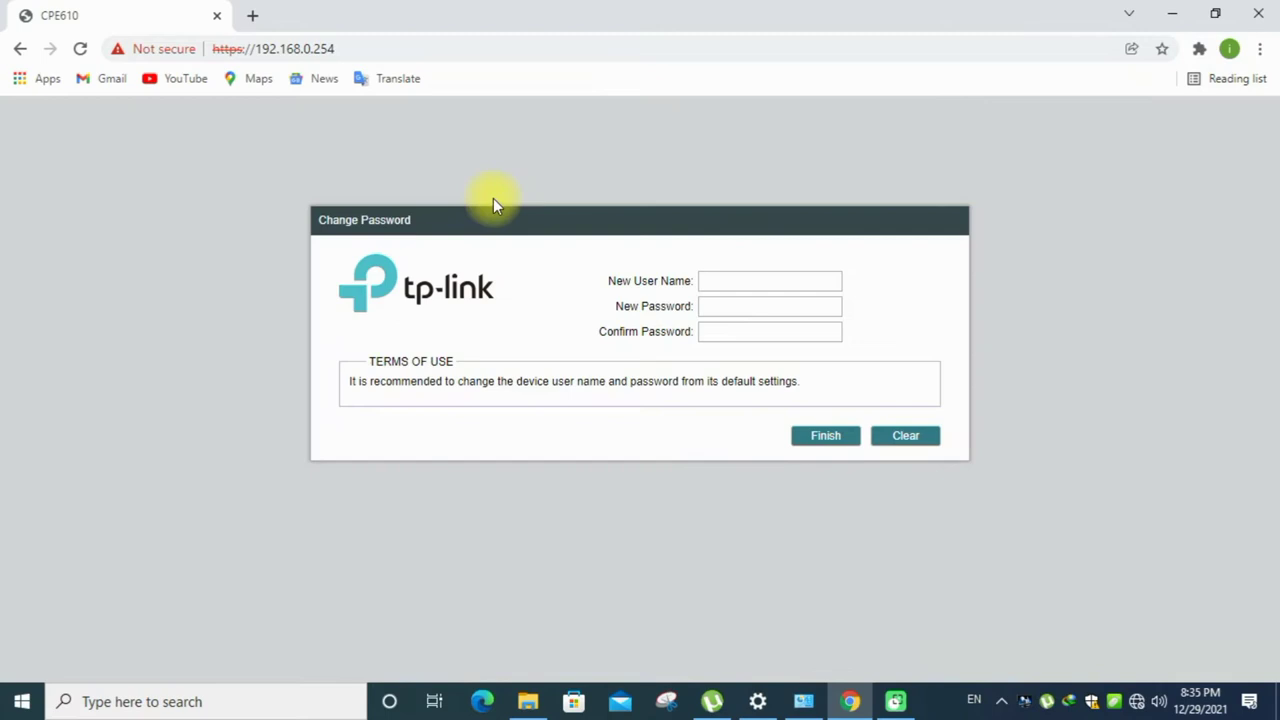
- Enter a new user name and new password for the CPE610 login
{"action": "left_click", "coordinate": [731, 284]}
{"action": "type", "text": "a"}
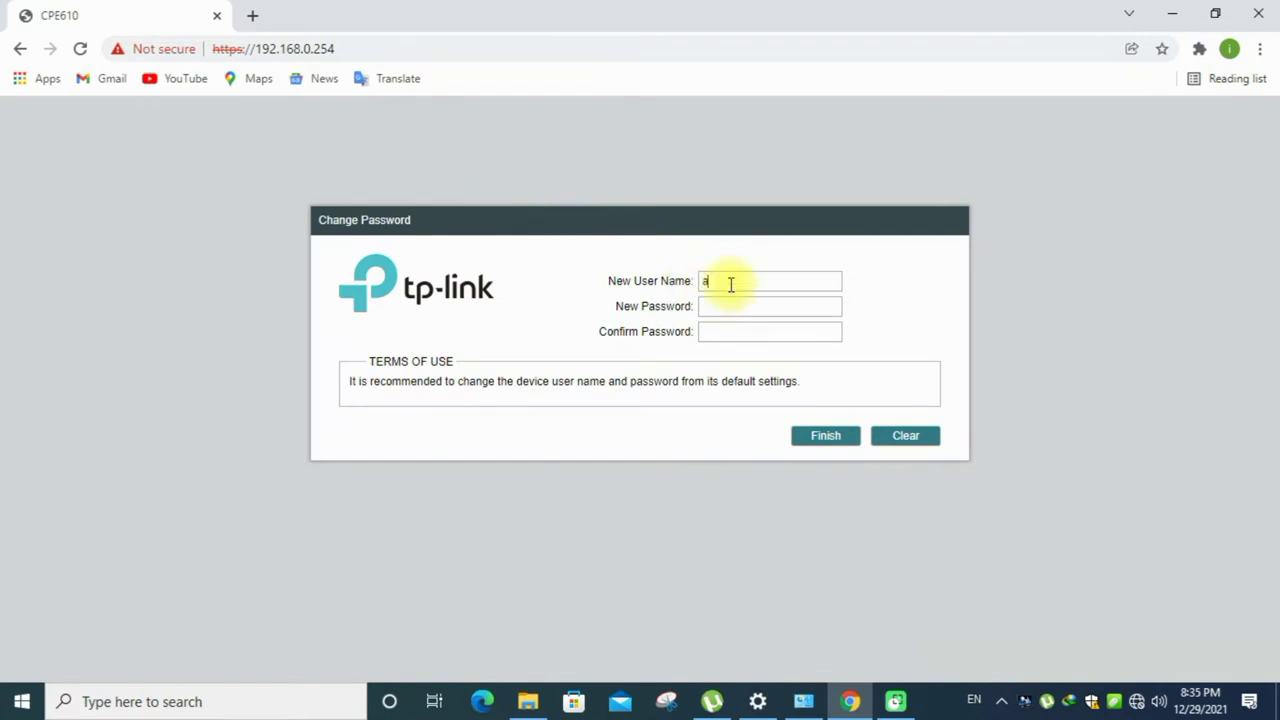
{"action": "type", "text": "dm"}
{"action": "key", "text": "Tab"}
{"action": "type", "text": "admin12admin123"}
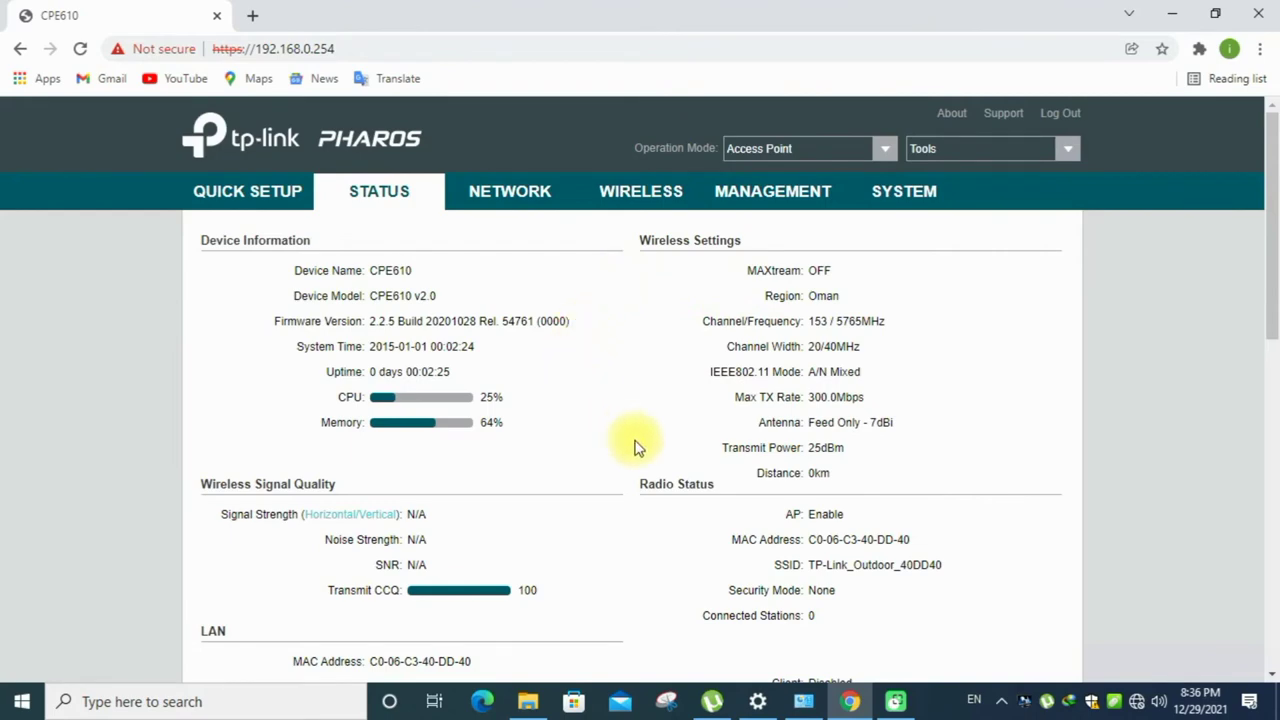
- Launch Quick Setup and keep Access Point as the operation mode
{"action": "scroll", "coordinate": [590, 400], "scroll_direction": "down", "scroll_amount": 1}
{"action": "scroll", "coordinate": [372, 272], "scroll_direction": "up", "scroll_amount": 1}
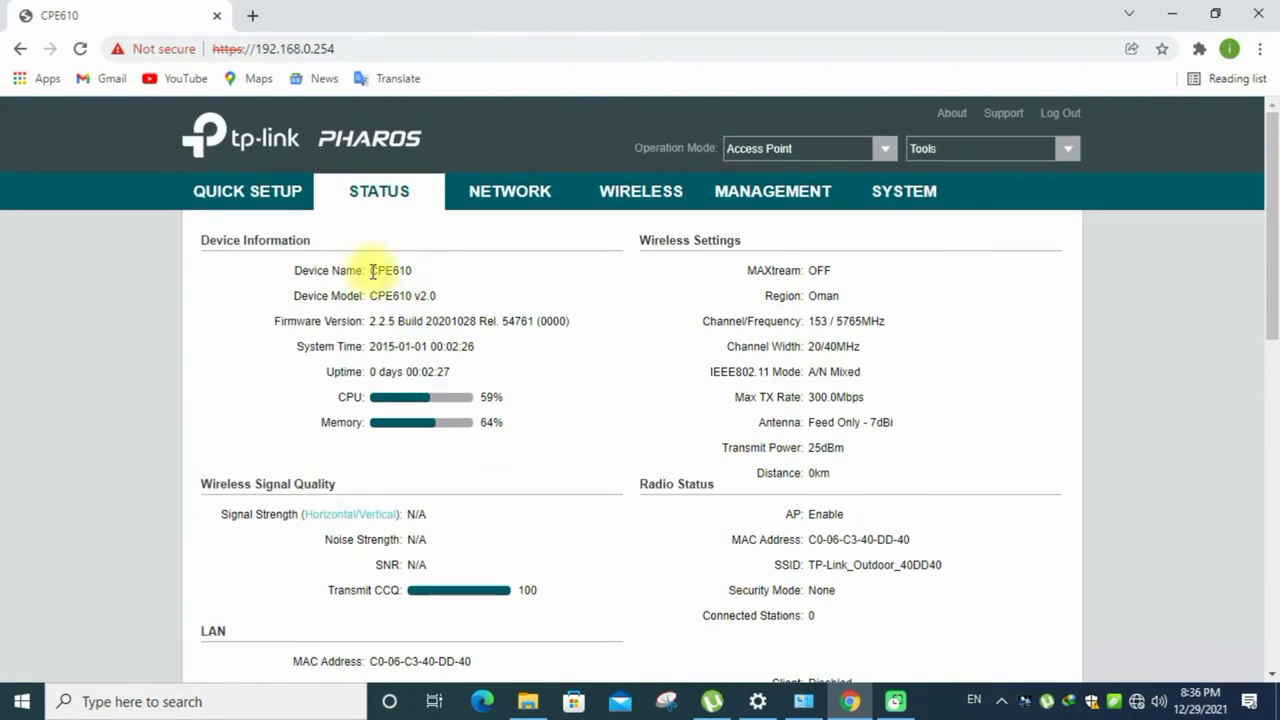
{"action": "left_click", "coordinate": [264, 195]}
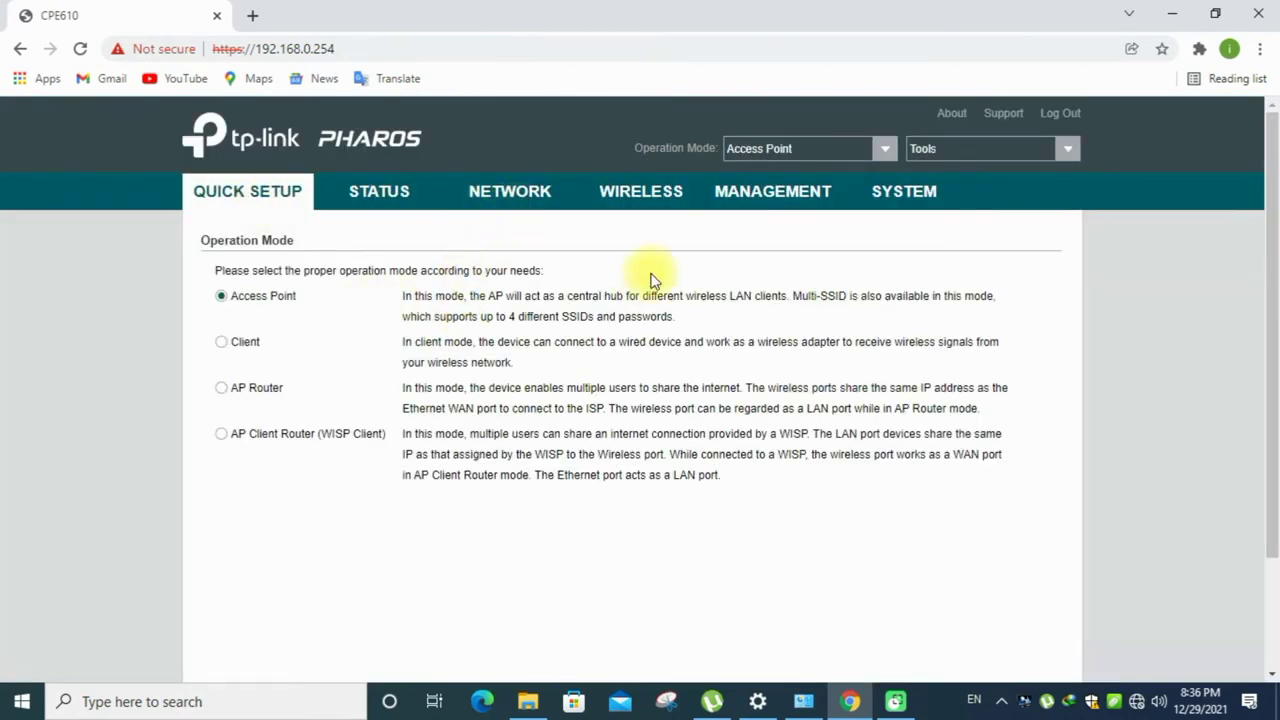
{"action": "scroll", "coordinate": [720, 385], "scroll_direction": "down", "scroll_amount": 2}
{"action": "left_click", "coordinate": [708, 590]}
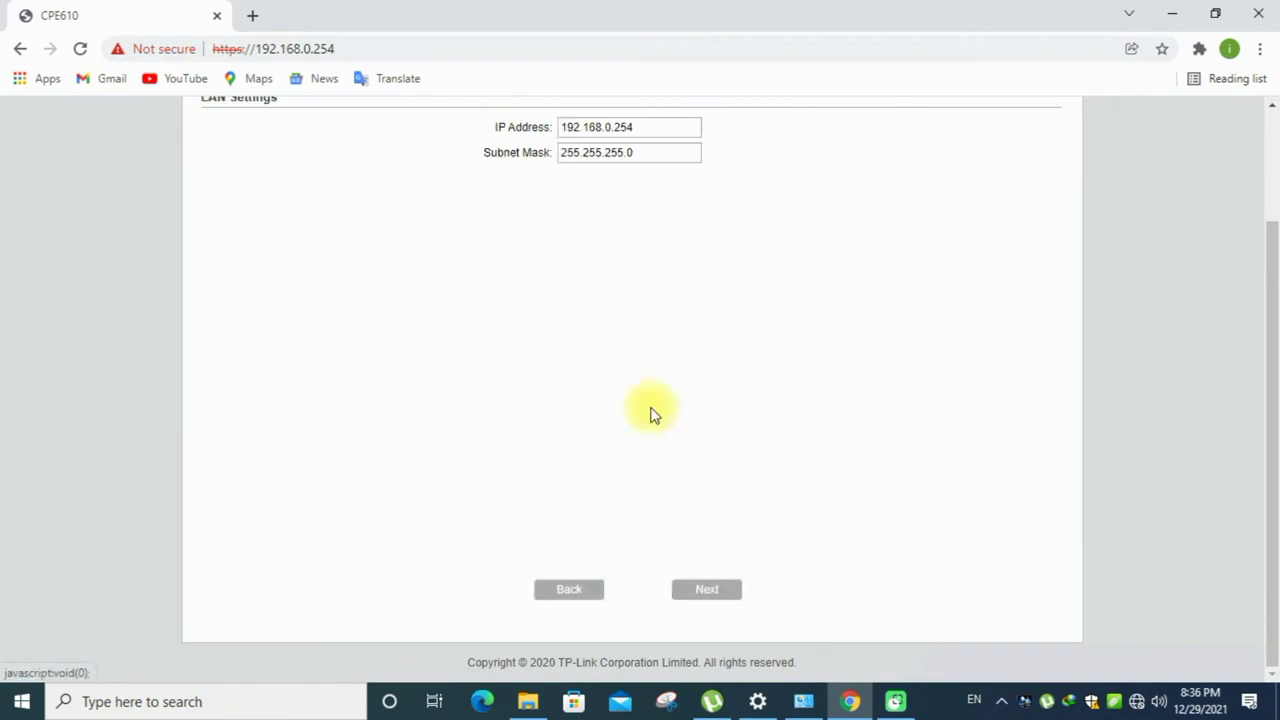
{"action": "scroll", "coordinate": [636, 280], "scroll_direction": "up", "scroll_amount": 1}
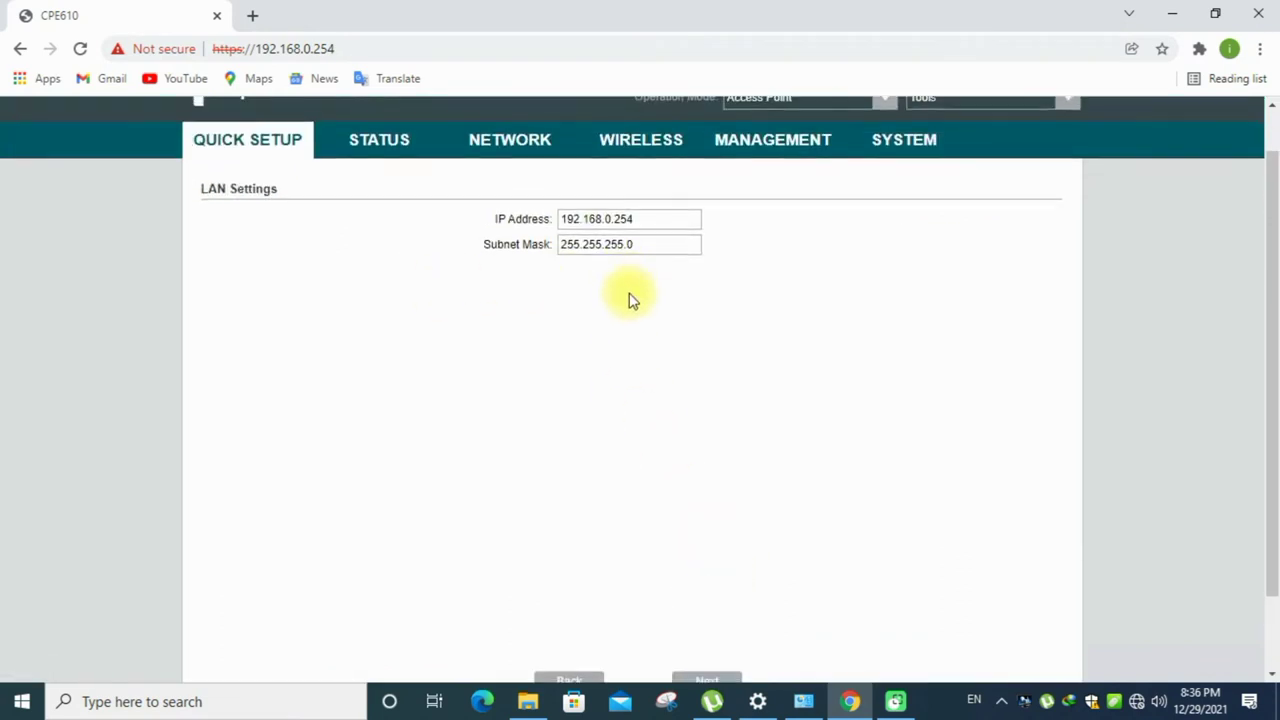
{"action": "scroll", "coordinate": [635, 300], "scroll_direction": "down", "scroll_amount": 1}
- Keep LAN address 192.168.0.254 and rename the SSID to TP-Link_Outdoor_tx
{"action": "left_click", "coordinate": [706, 590]}
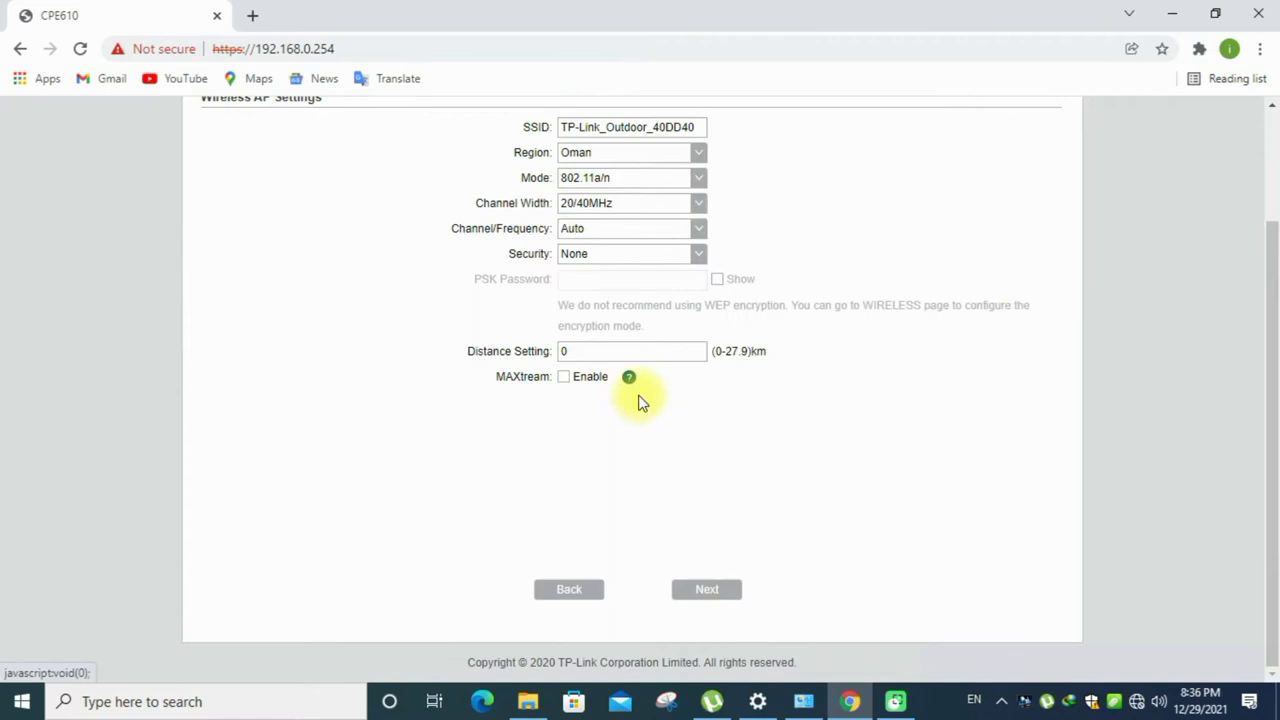
{"action": "scroll", "coordinate": [646, 248], "scroll_direction": "up", "scroll_amount": 1}
{"action": "left_click_drag", "start_coordinate": [698, 221], "coordinate": [655, 222]}
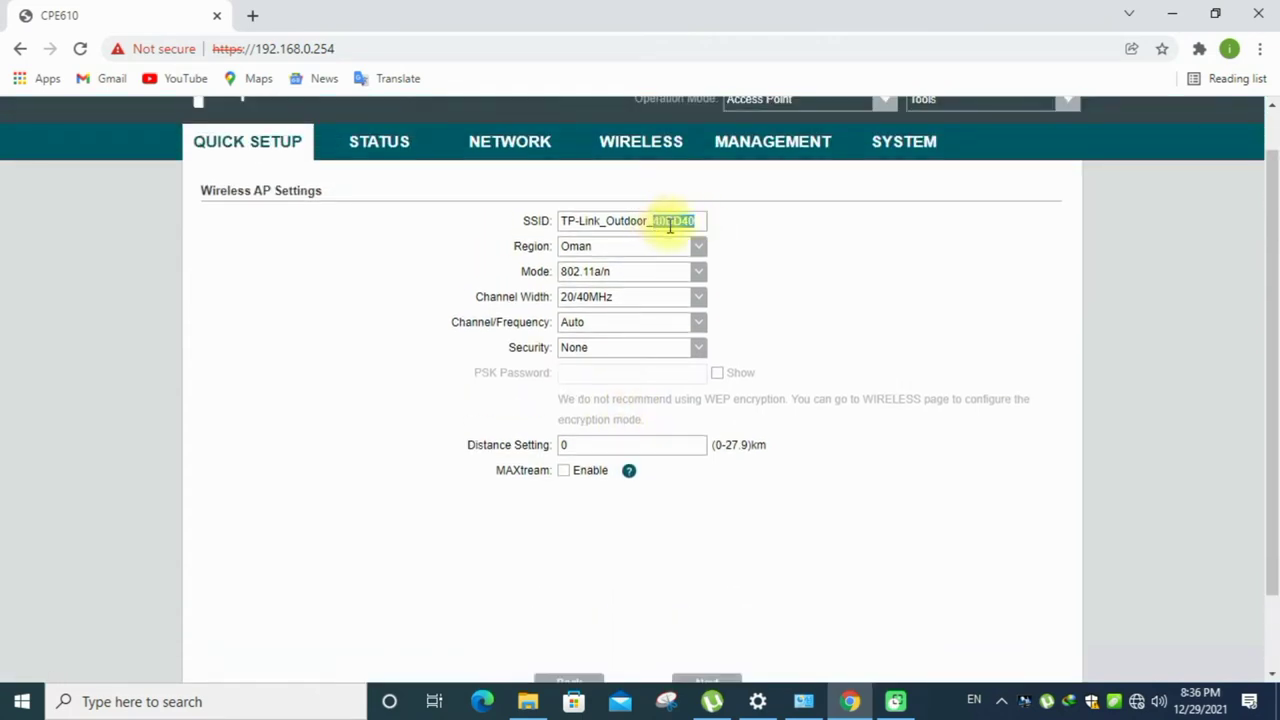
{"action": "type", "text": "t"}
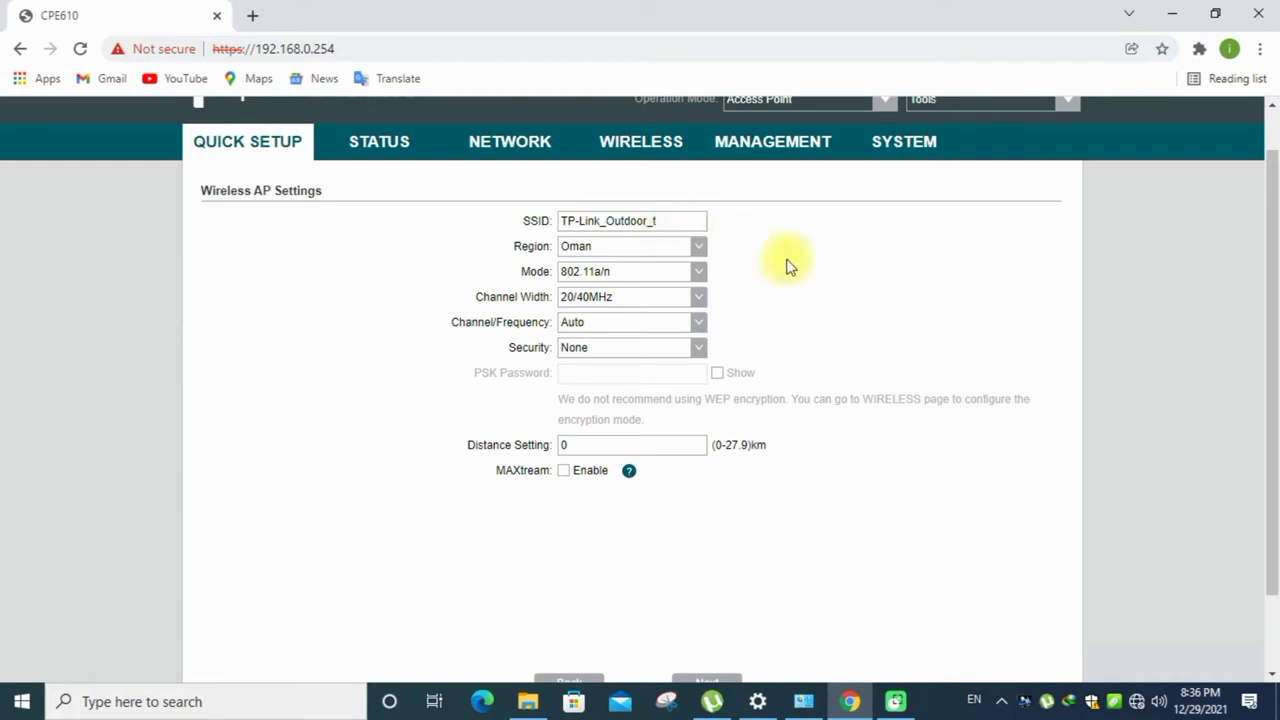
{"action": "type", "text": "x"}
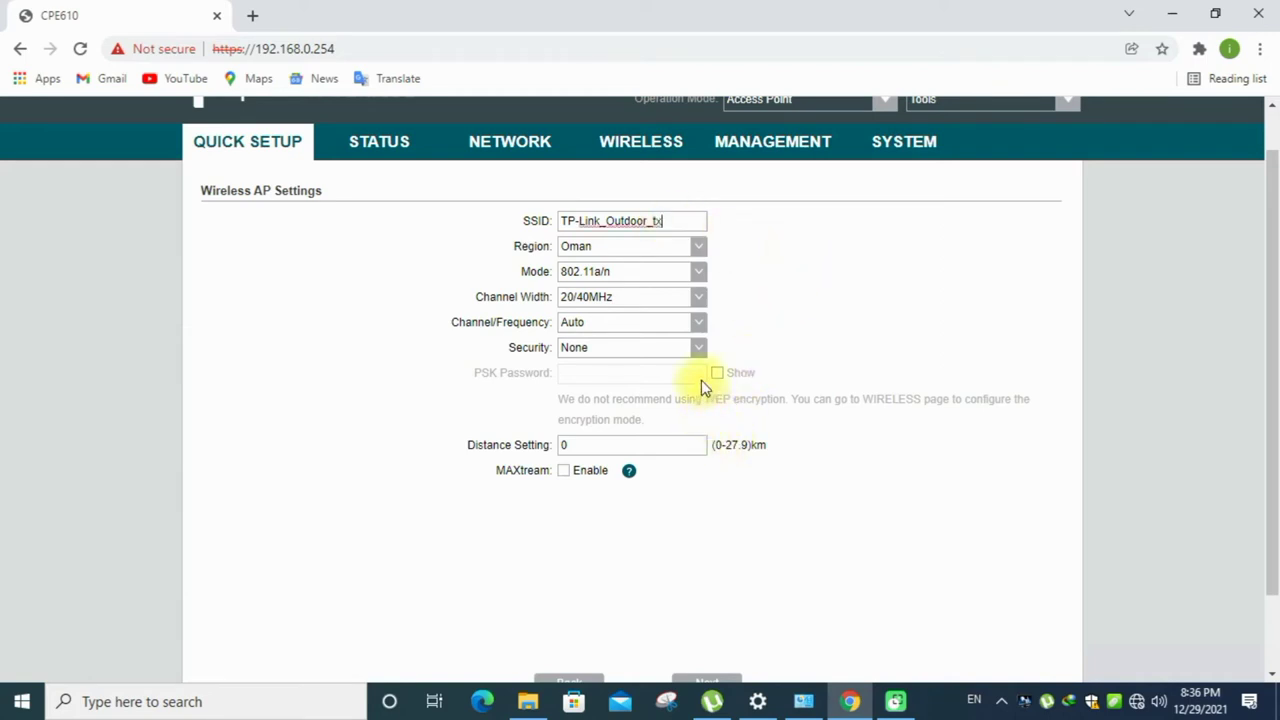
- Use WPA-PSK/WPA2-PSK with the password shown, set distance 25 km, and enable MAXtream
{"action": "left_click", "coordinate": [692, 347]}
{"action": "left_click", "coordinate": [648, 392]}
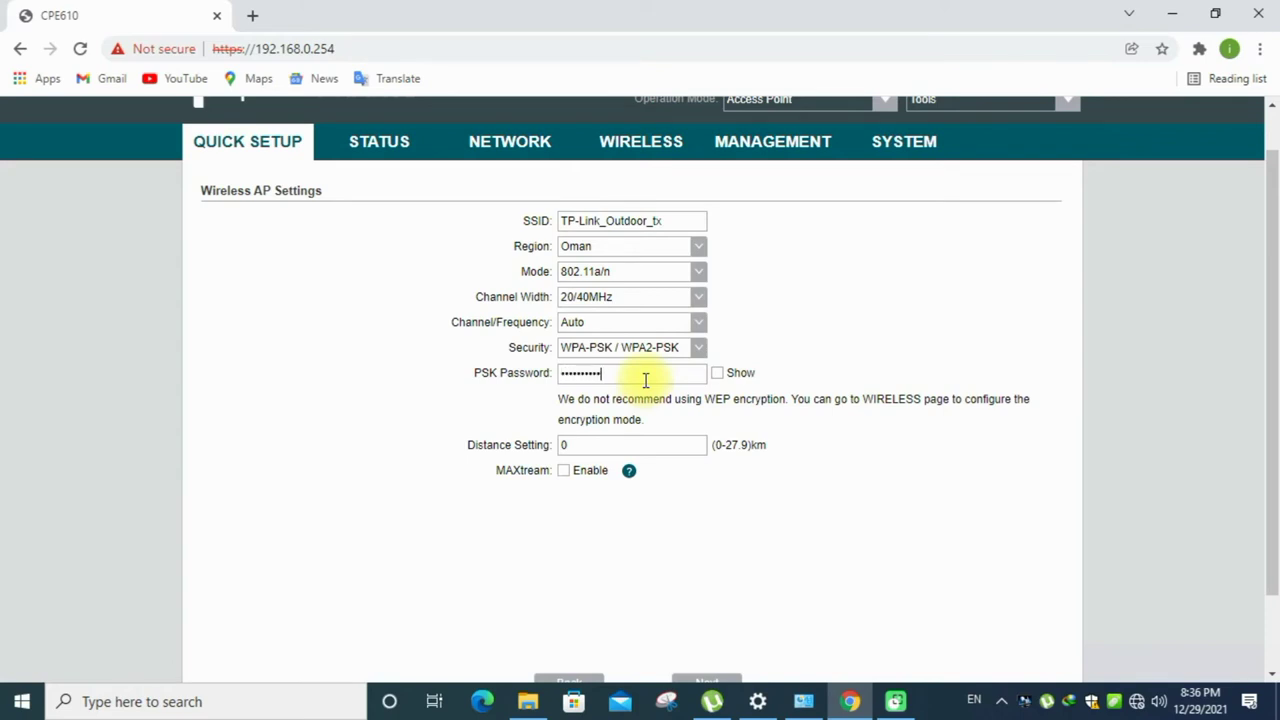
{"action": "left_click", "coordinate": [717, 373]}
{"action": "left_click_drag", "start_coordinate": [600, 446], "coordinate": [535, 452]}
{"action": "type", "text": "25"}
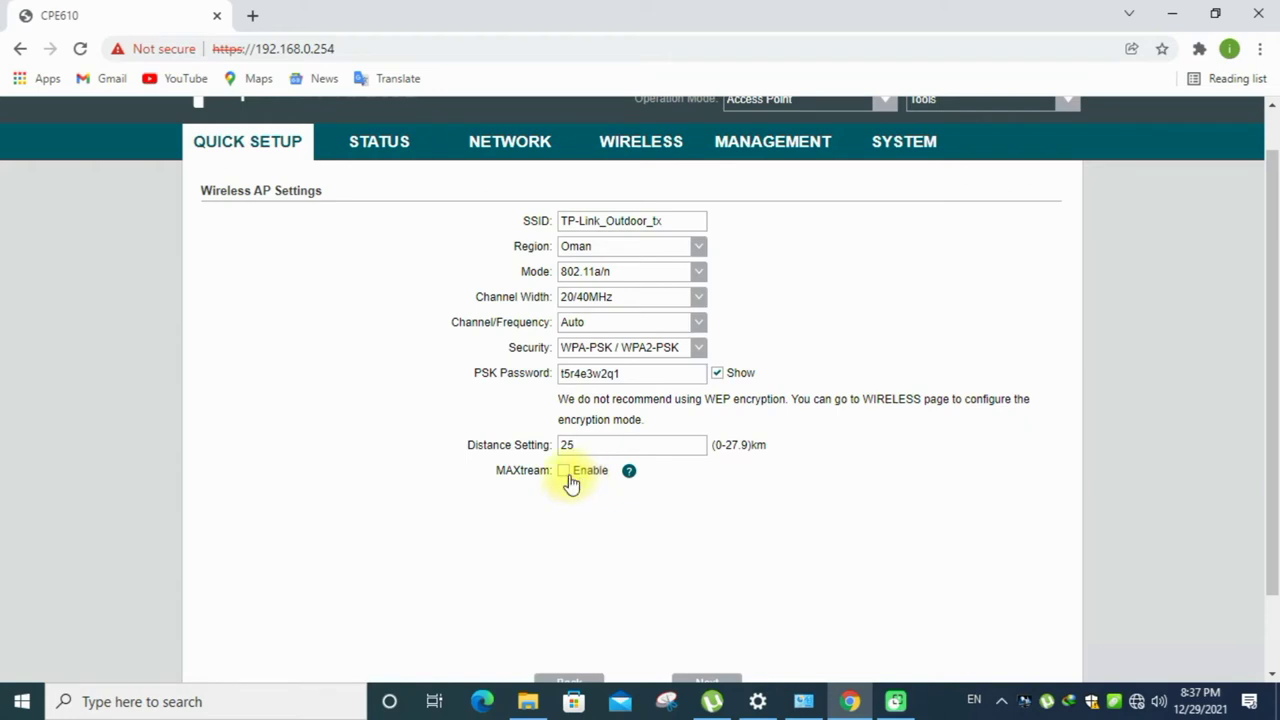
{"action": "left_click", "coordinate": [564, 472]}
{"action": "scroll", "coordinate": [860, 435], "scroll_direction": "down", "scroll_amount": 1}
{"action": "scroll", "coordinate": [860, 435], "scroll_direction": "down", "scroll_amount": 1}
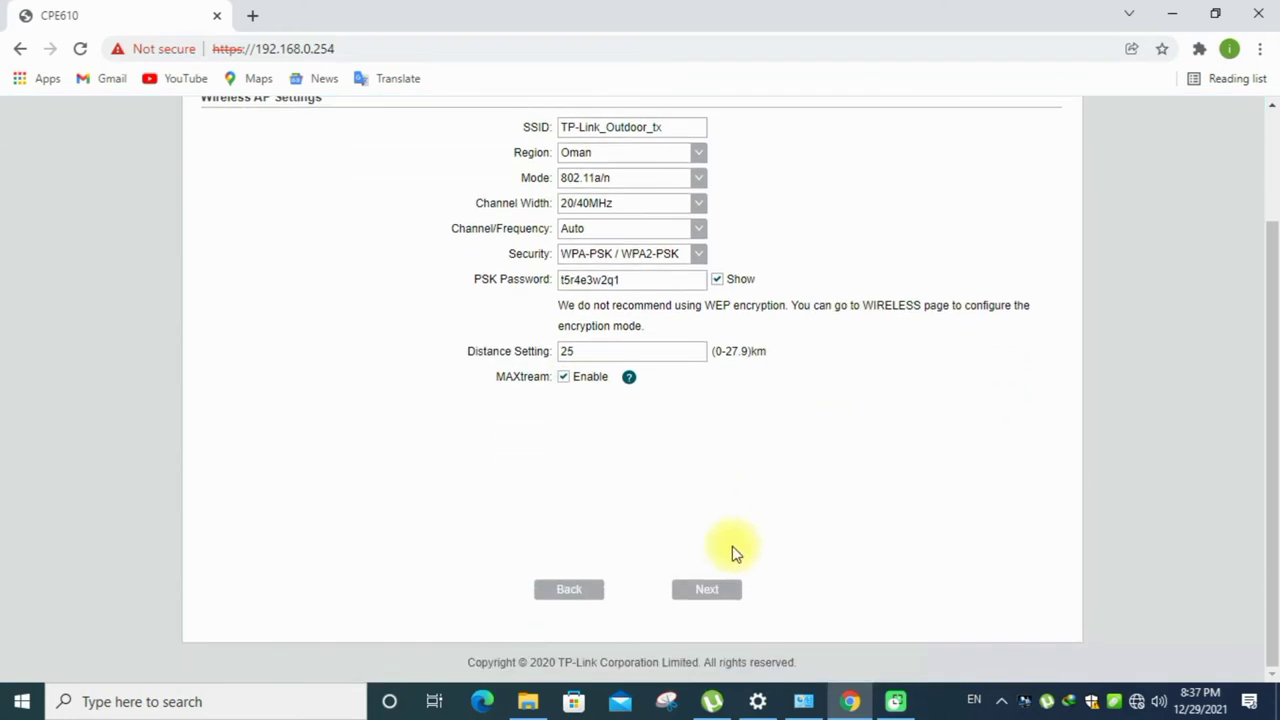
- Review the Quick Setup summary and finish to apply the access point settings
{"action": "left_click", "coordinate": [726, 597]}
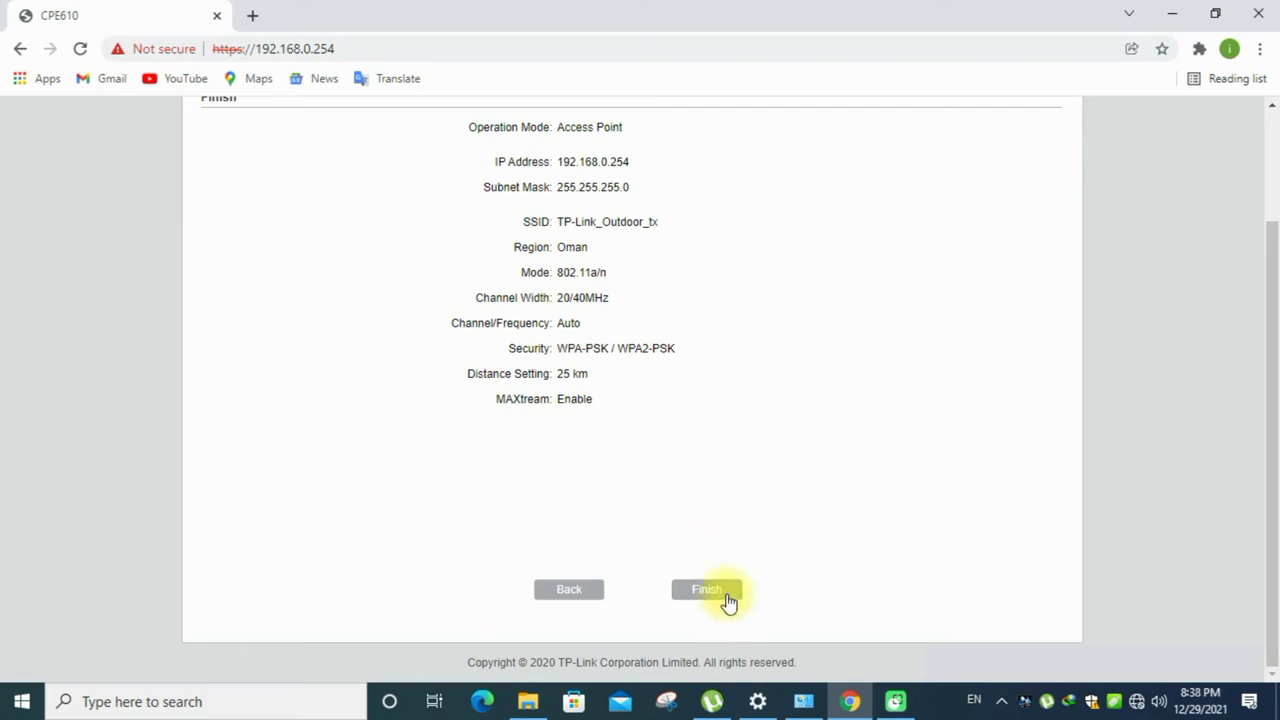
{"action": "left_click", "coordinate": [727, 593]}
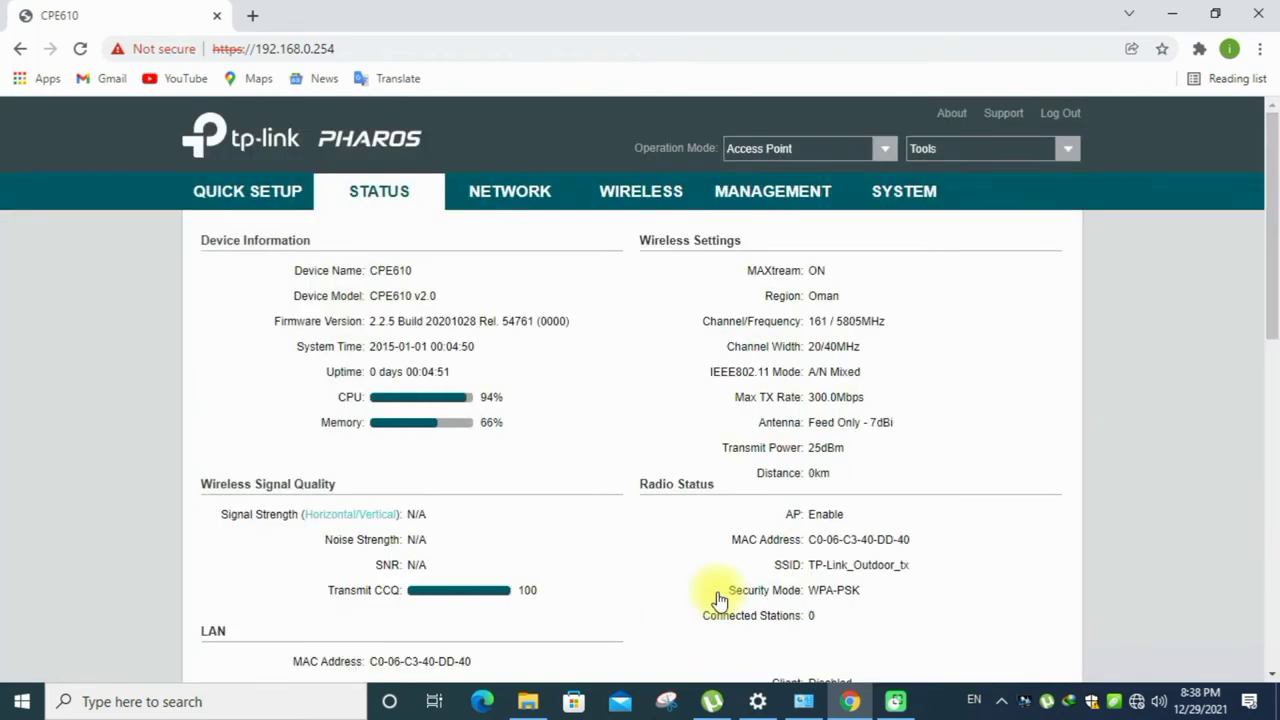
- Scroll the CPE610 Status page to review its Radio Status and LAN details
{"action": "scroll", "coordinate": [865, 470], "scroll_direction": "down", "scroll_amount": 2}
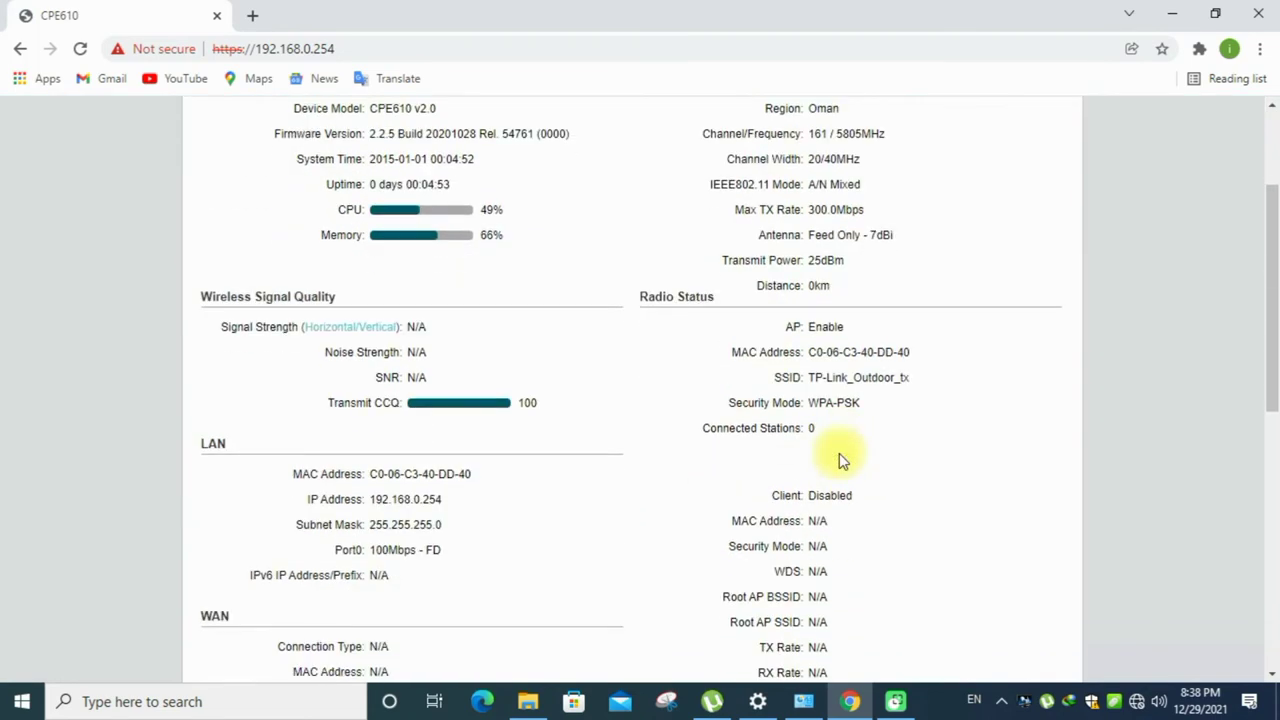
{"action": "scroll", "coordinate": [869, 410], "scroll_direction": "down", "scroll_amount": 2}
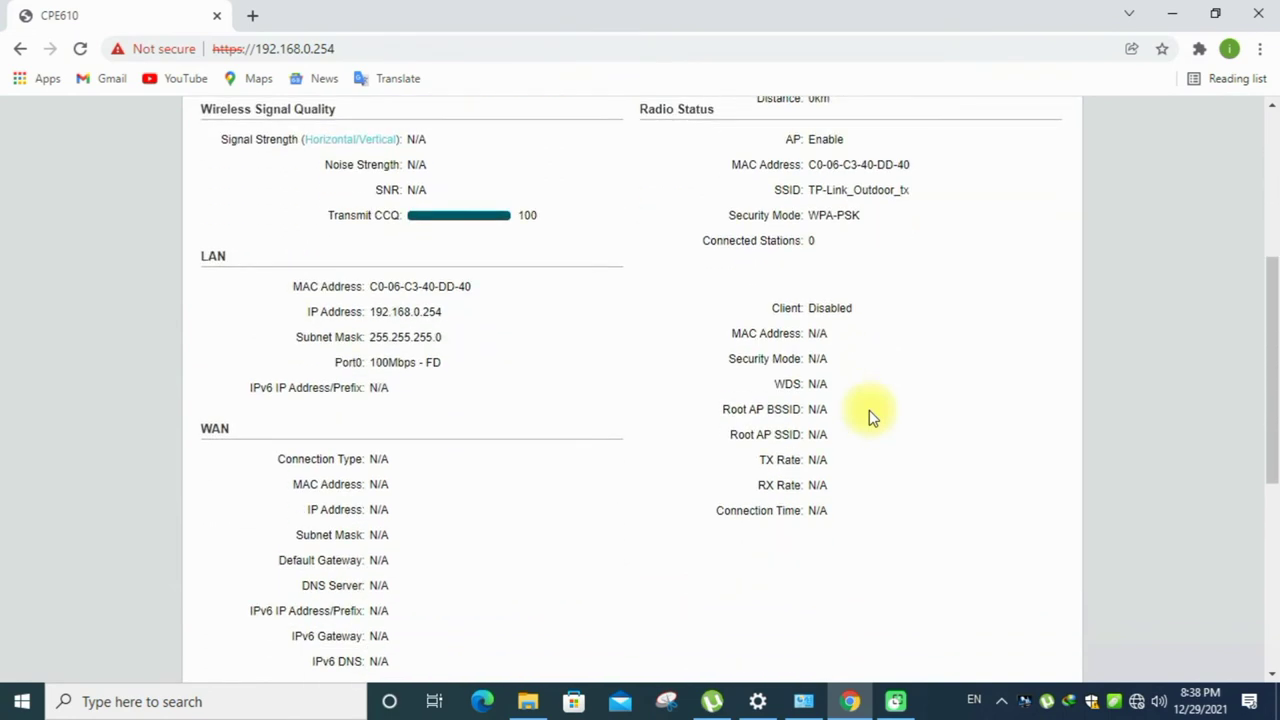
{"action": "scroll", "coordinate": [869, 410], "scroll_direction": "up", "scroll_amount": 4}
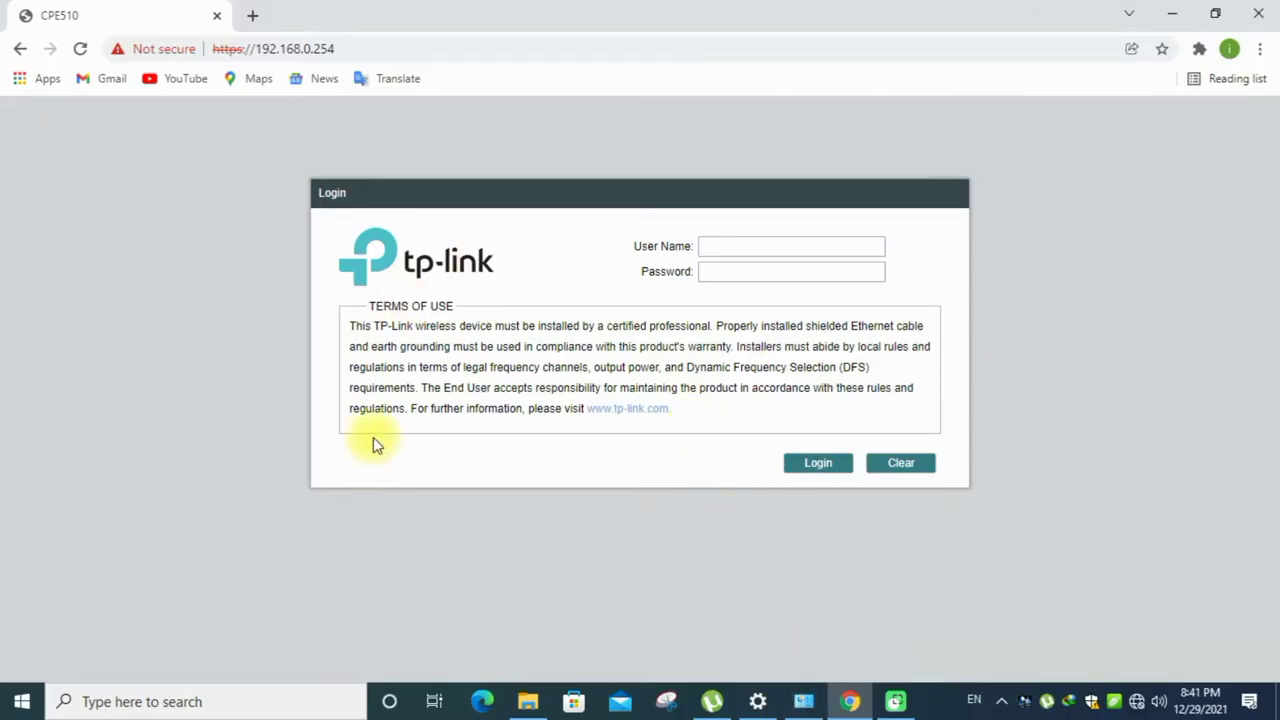
- Log in to the CPE510 at 192.168.0.254 with the administrator user name and password
{"action": "left_click", "coordinate": [255, 18]}
{"action": "left_click", "coordinate": [189, 27]}
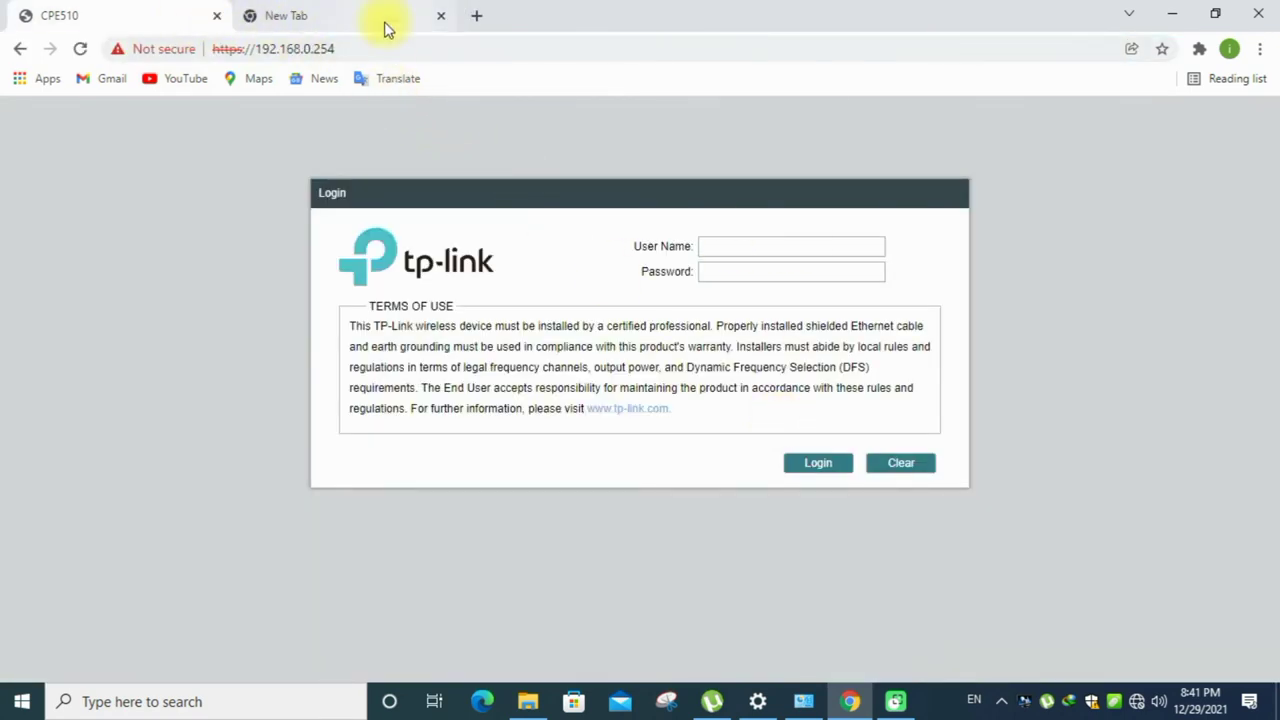
{"action": "left_click", "coordinate": [752, 243]}
{"action": "type", "text": "admin"}
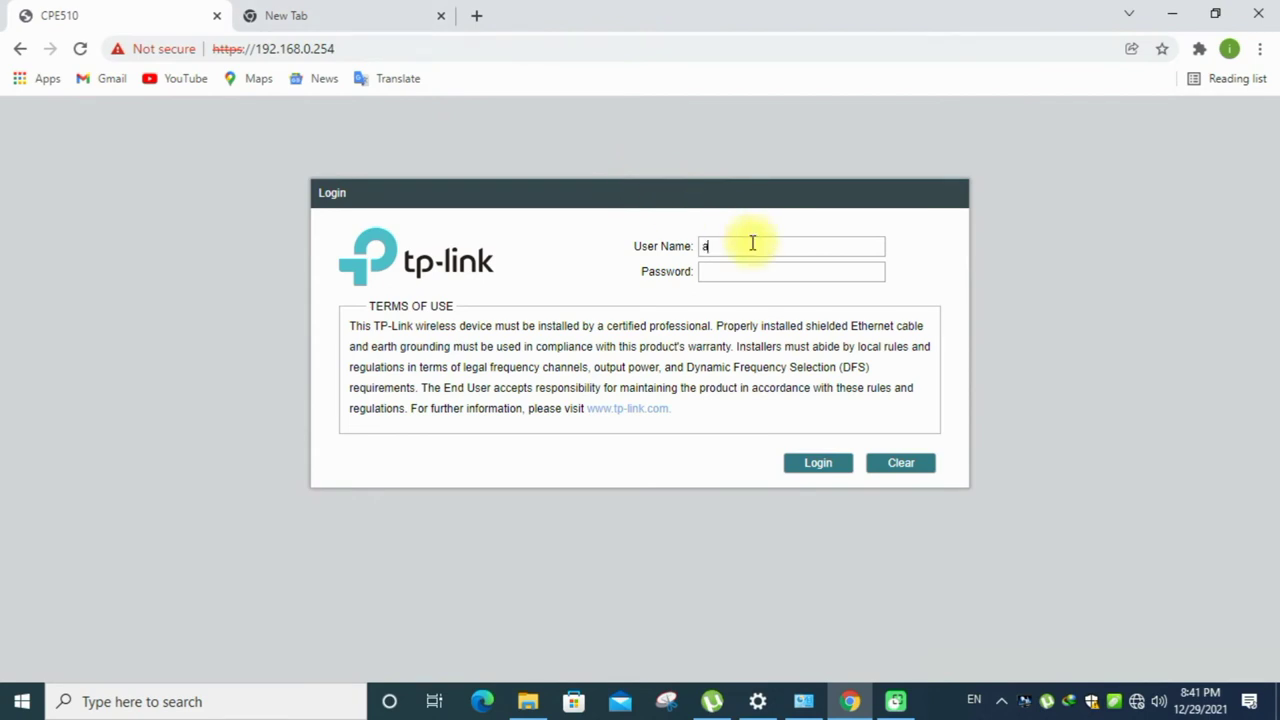
{"action": "key", "text": "Tab"}
{"action": "type", "text": "admin"}
{"action": "key", "text": "Return"}
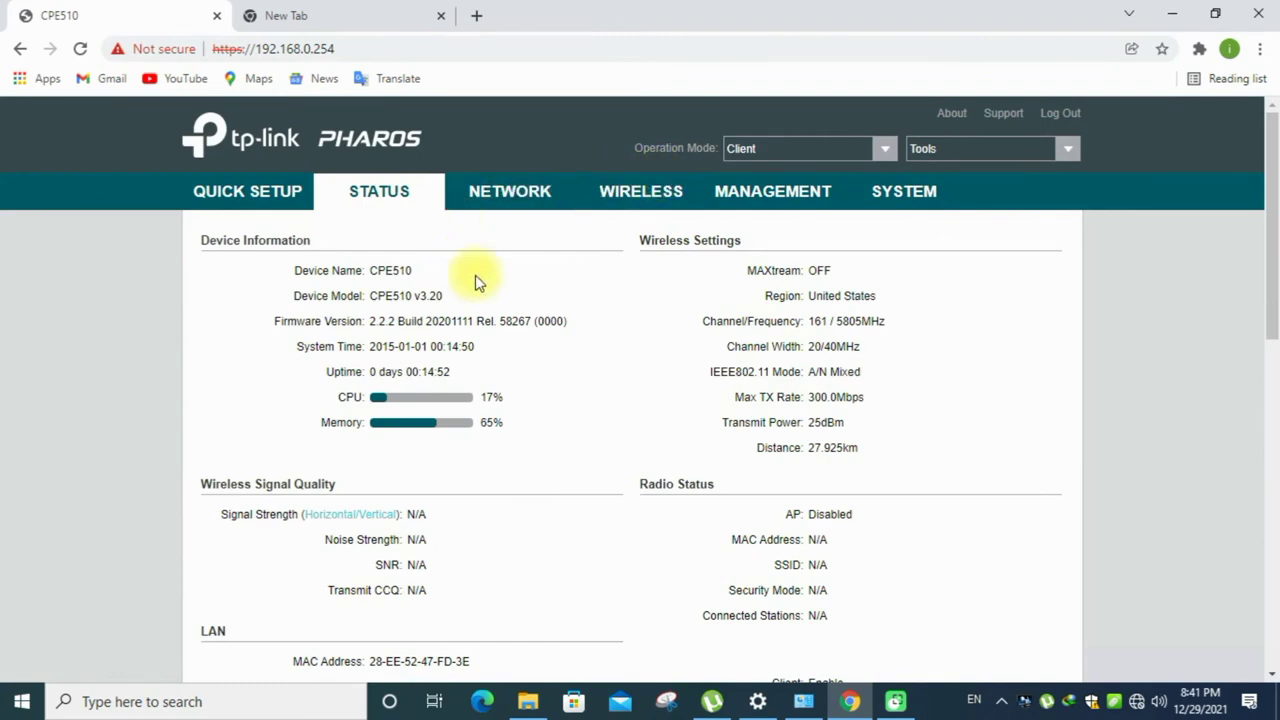
- Start the CPE510 quick setup and advance past the operation mode page
{"action": "scroll", "coordinate": [571, 334], "scroll_direction": "down", "scroll_amount": 3}
{"action": "scroll", "coordinate": [571, 334], "scroll_direction": "up", "scroll_amount": 3}
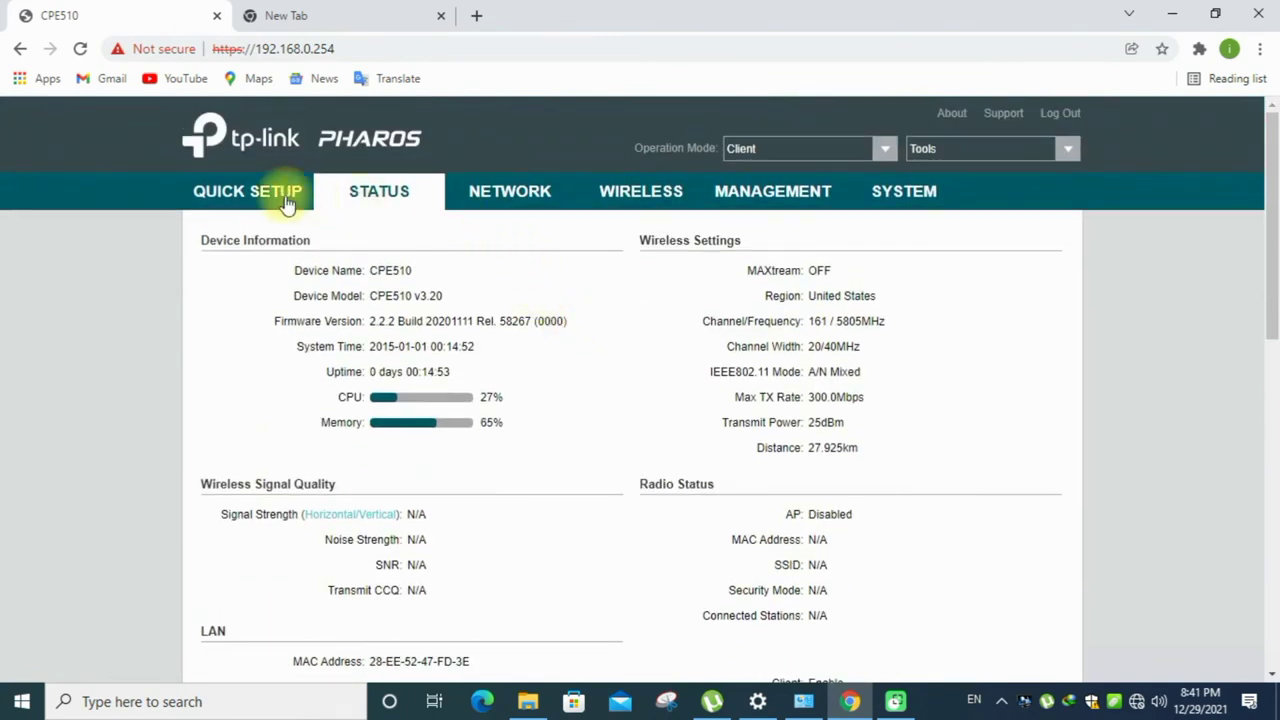
{"action": "left_click", "coordinate": [251, 191]}
{"action": "scroll", "coordinate": [349, 317], "scroll_direction": "down", "scroll_amount": 1}
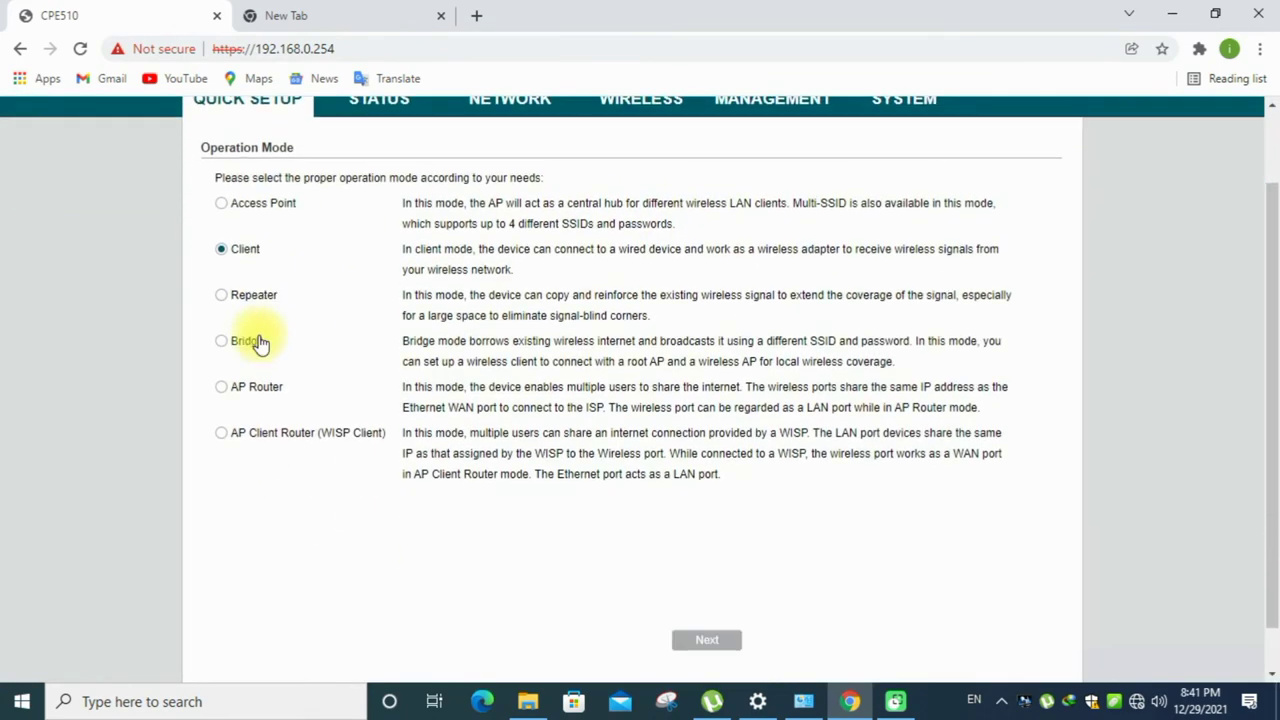
{"action": "left_click", "coordinate": [704, 641]}
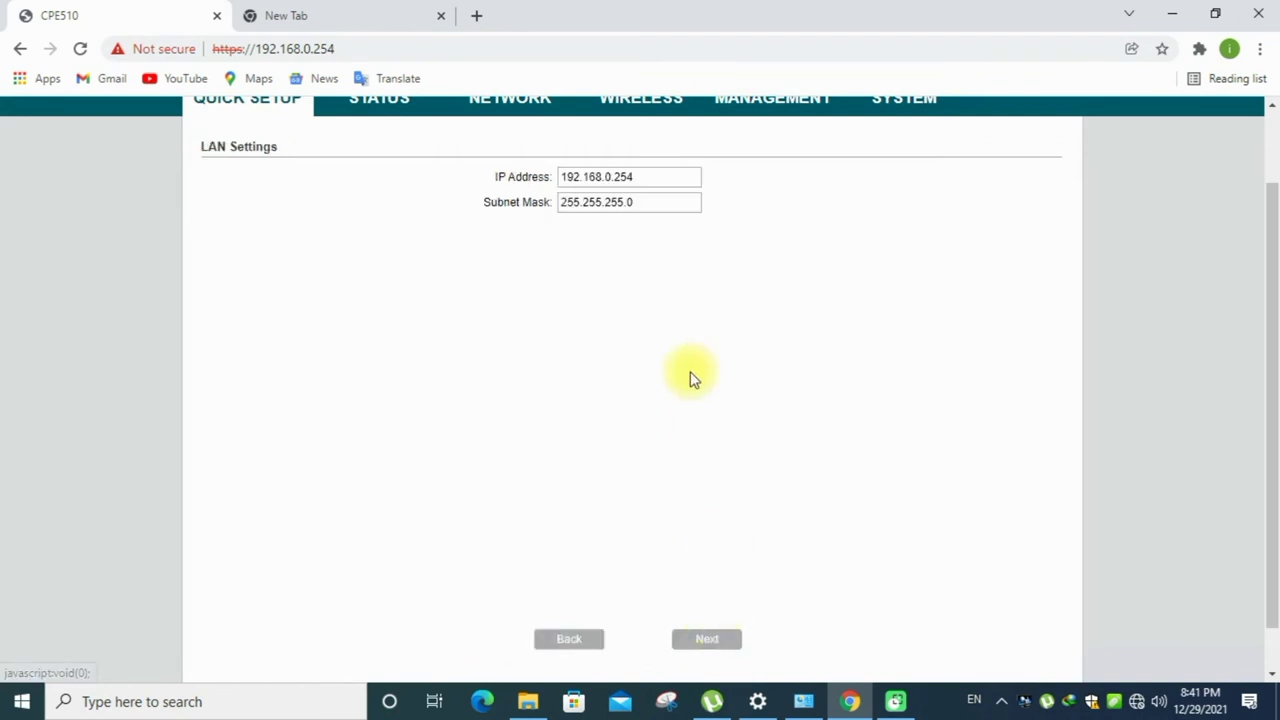
- Continue past LAN settings and run a site survey for nearby access points
{"action": "scroll", "coordinate": [698, 285], "scroll_direction": "up", "scroll_amount": 1}
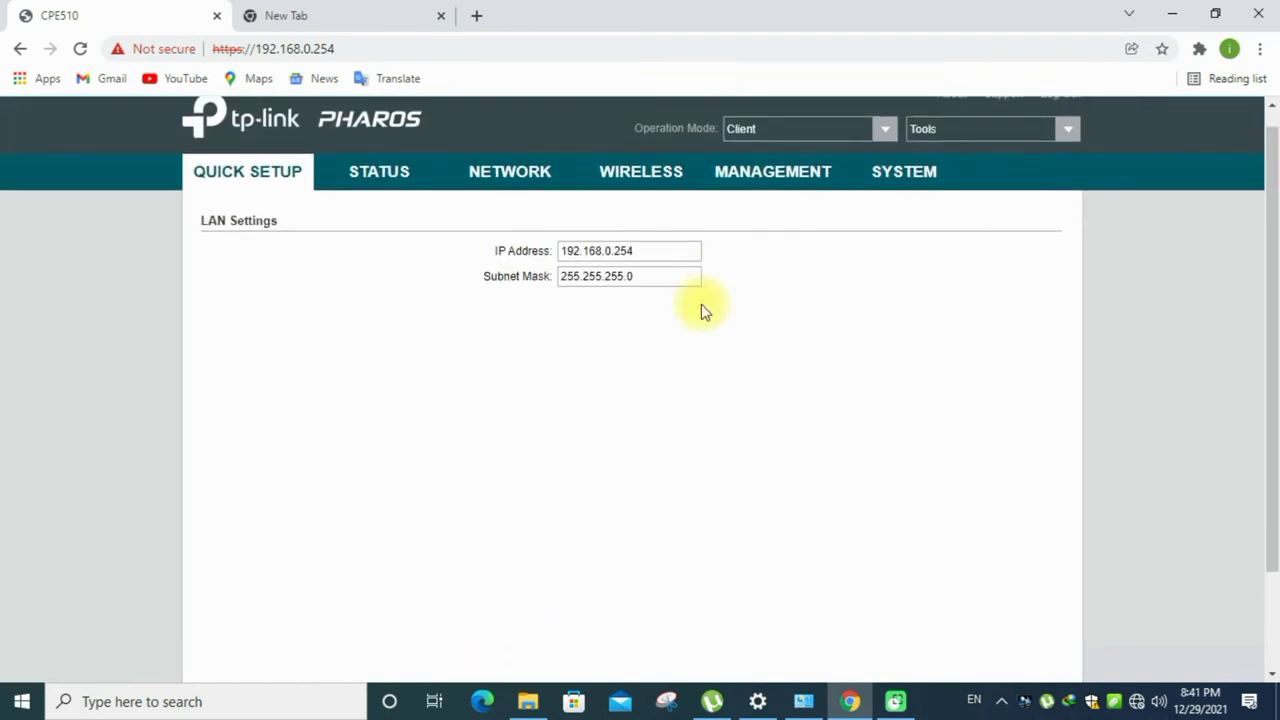
{"action": "scroll", "coordinate": [702, 500], "scroll_direction": "down", "scroll_amount": 2}
{"action": "left_click", "coordinate": [706, 592]}
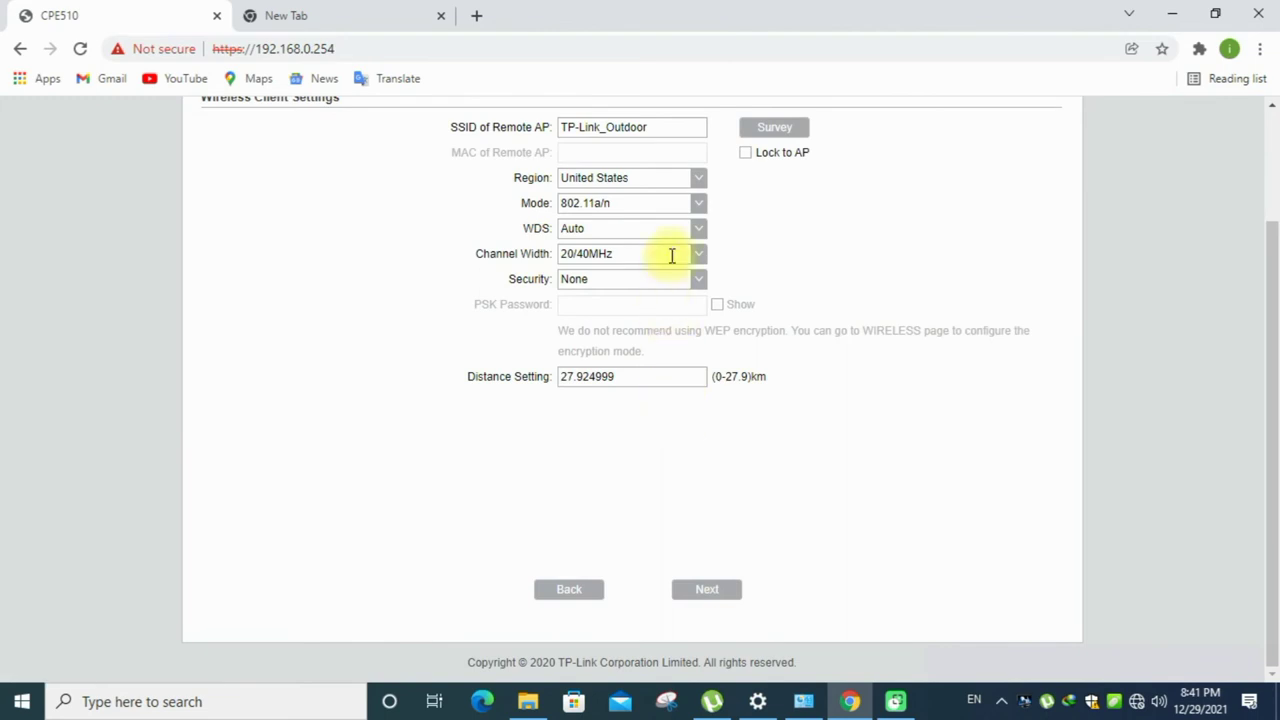
{"action": "left_click", "coordinate": [782, 131]}
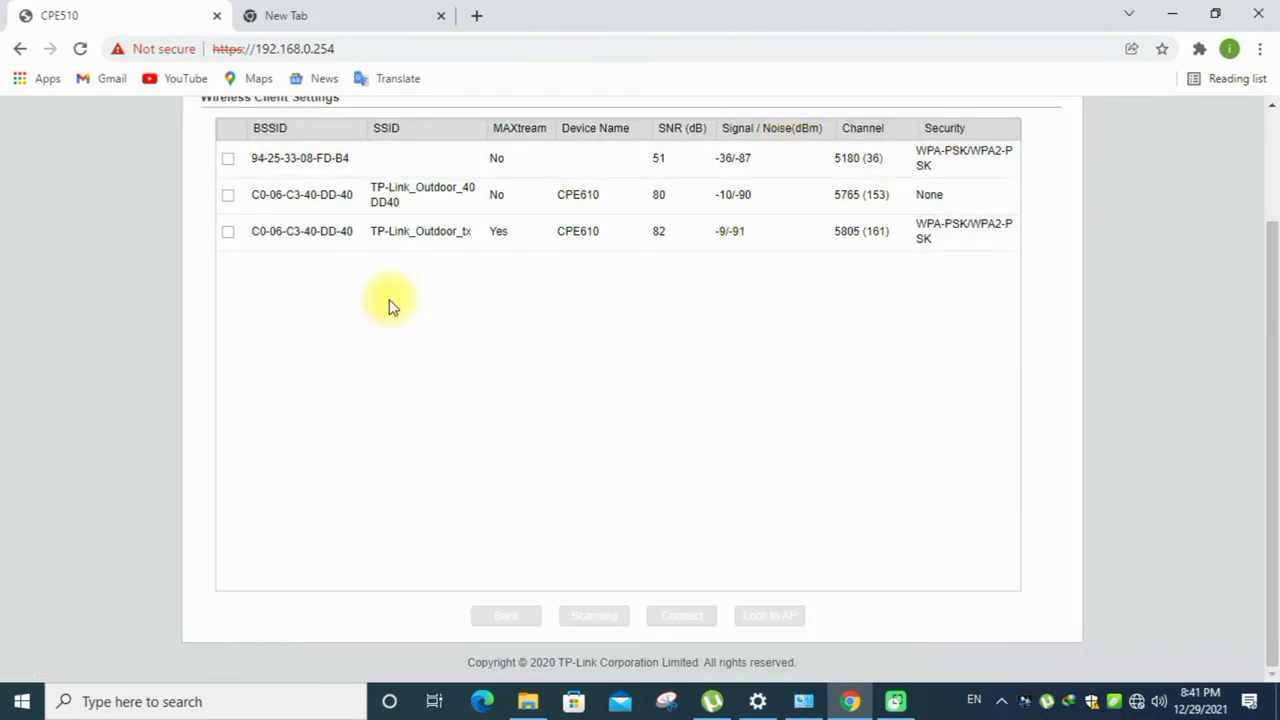
- Tick the TP-Link_Outdoor_tx access point on 5805 (161) in the survey results
{"action": "left_click", "coordinate": [229, 236]}
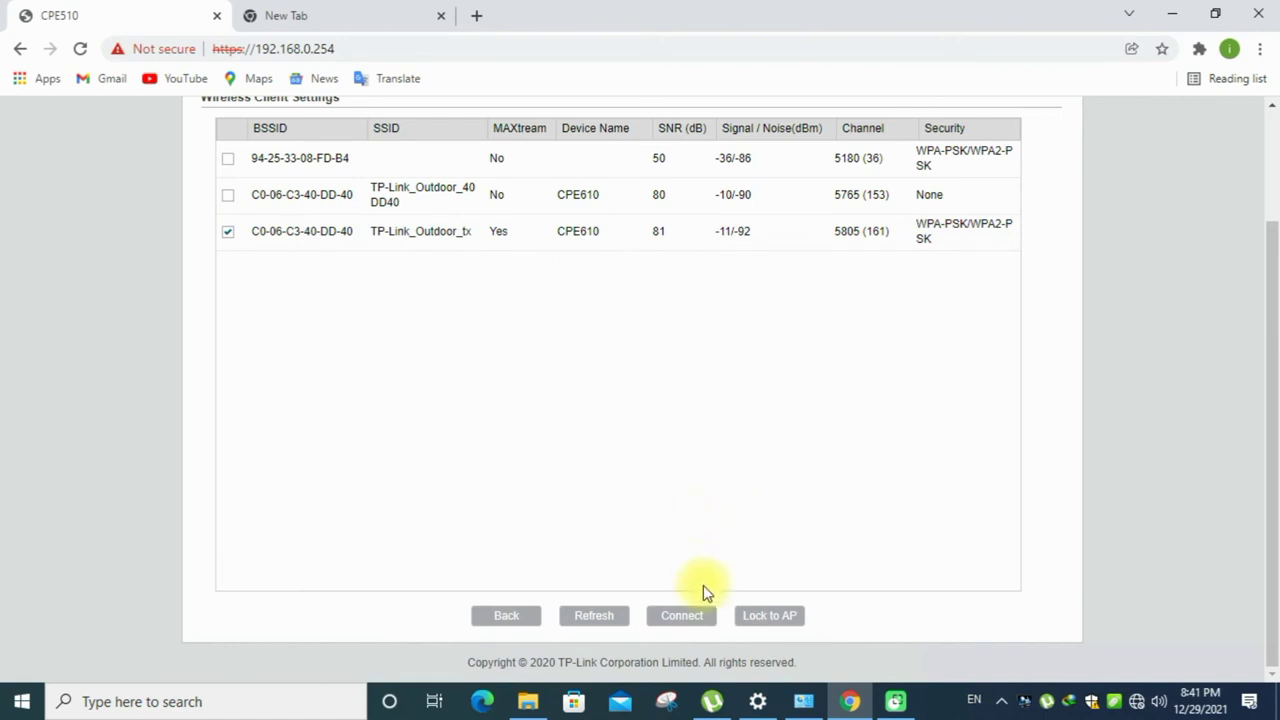
- Connect to TP-Link_Outdoor_tx with Lock to AP, enter its wireless password, and set distance 25 km
{"action": "left_click", "coordinate": [695, 617]}
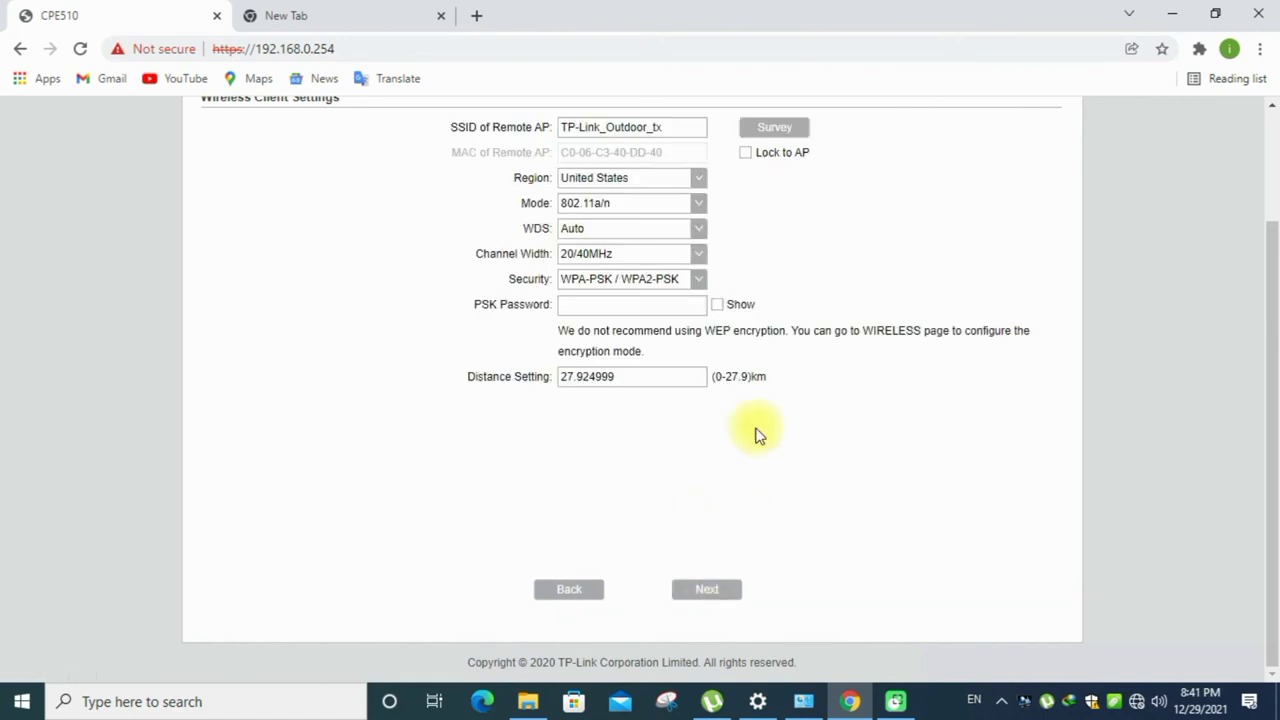
{"action": "left_click", "coordinate": [745, 155]}
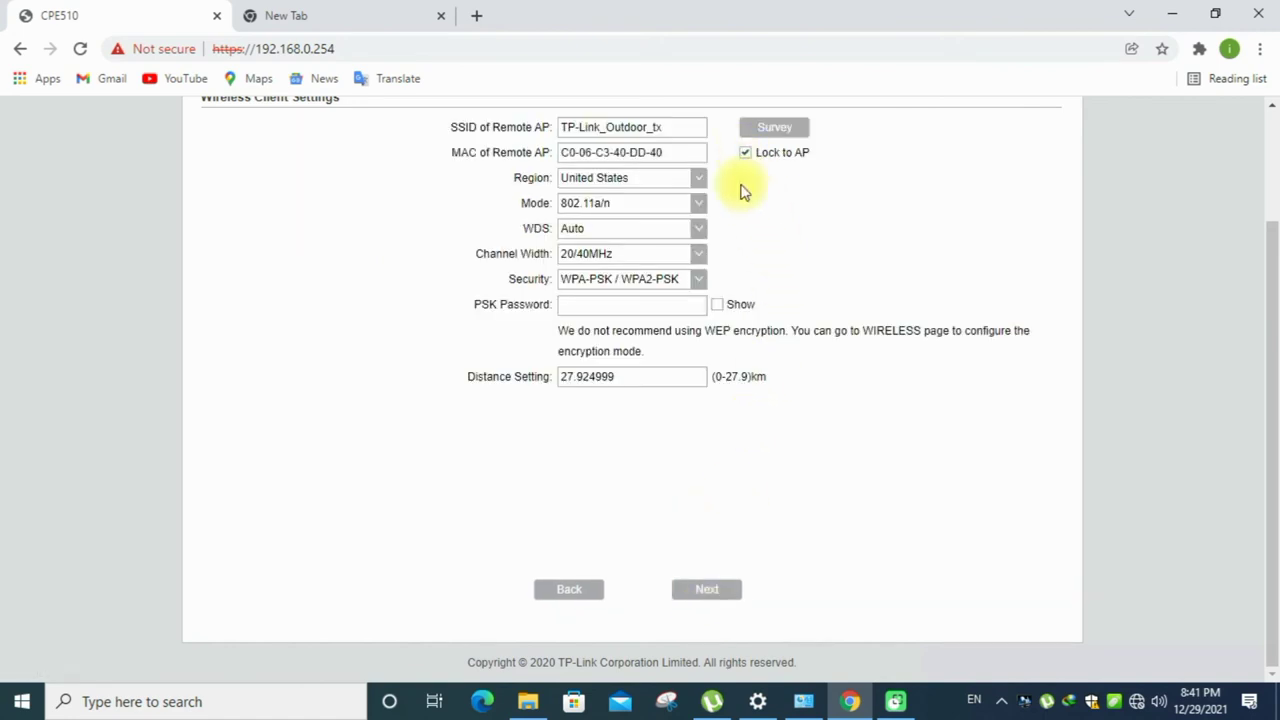
{"action": "left_click", "coordinate": [645, 309]}
{"action": "type", "text": "123"}
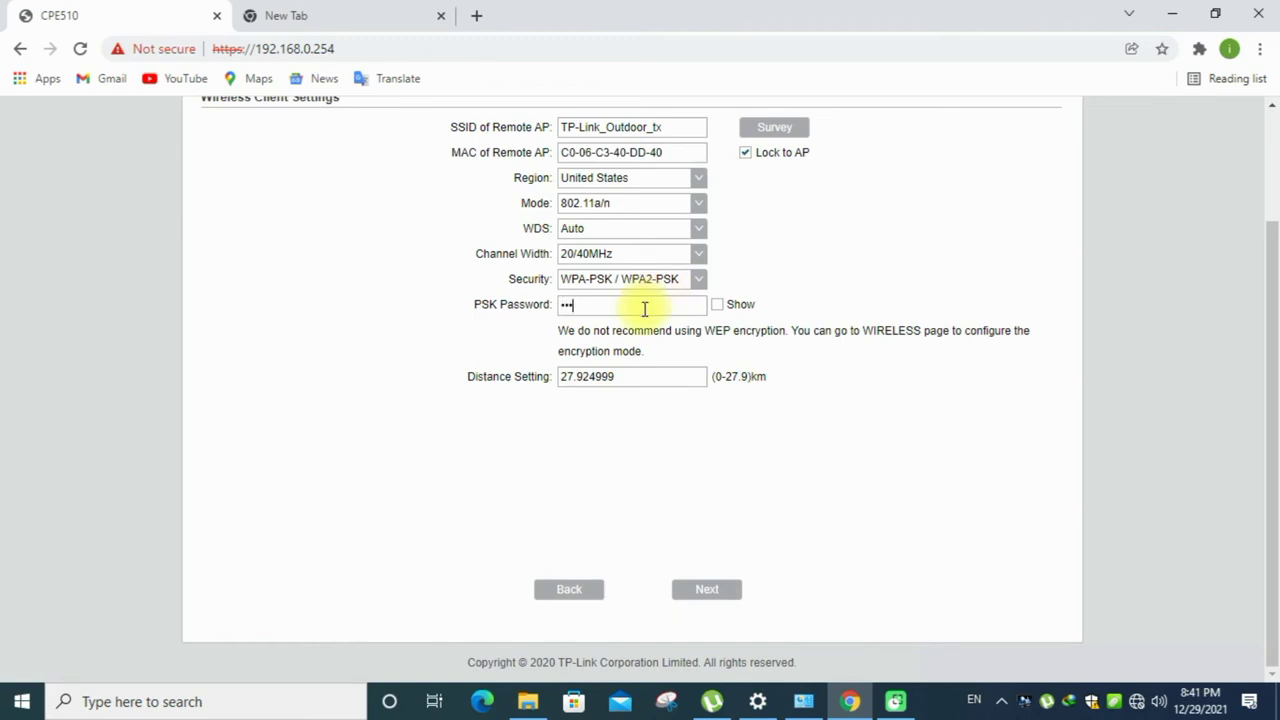
{"action": "type", "text": "4567890"}
{"action": "left_click", "coordinate": [716, 304]}
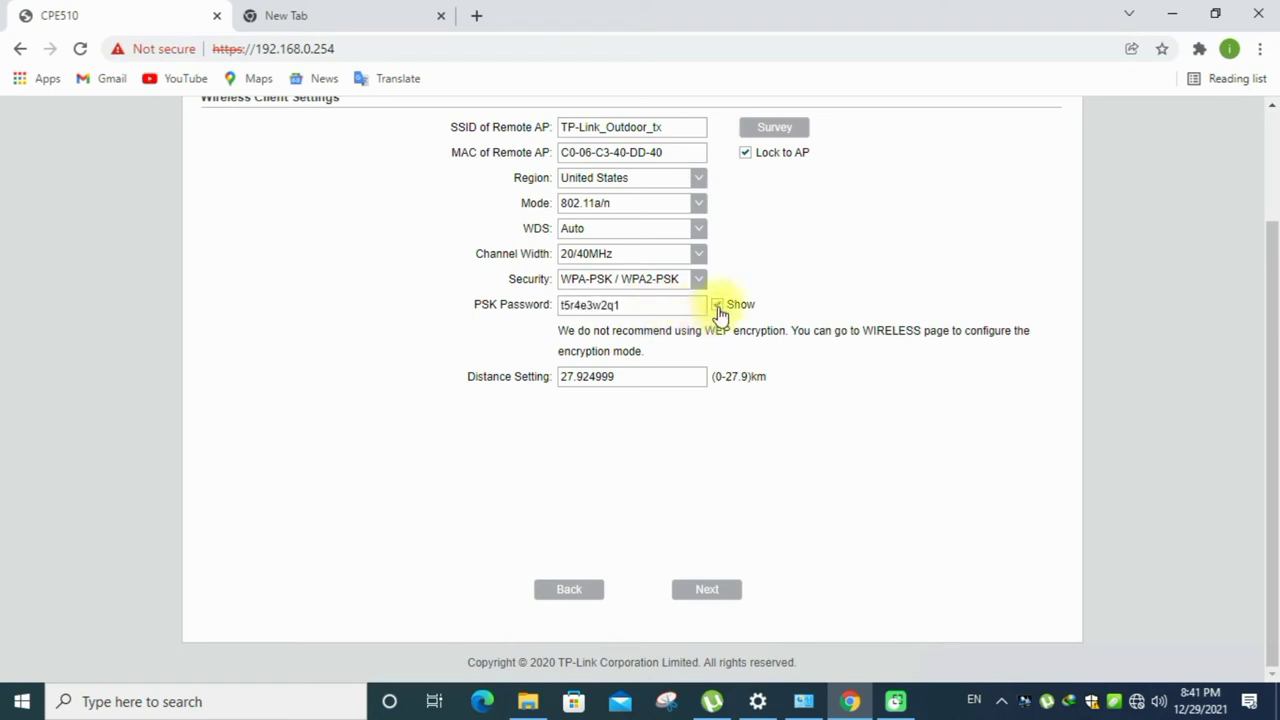
{"action": "left_click_drag", "start_coordinate": [600, 383], "coordinate": [426, 411]}
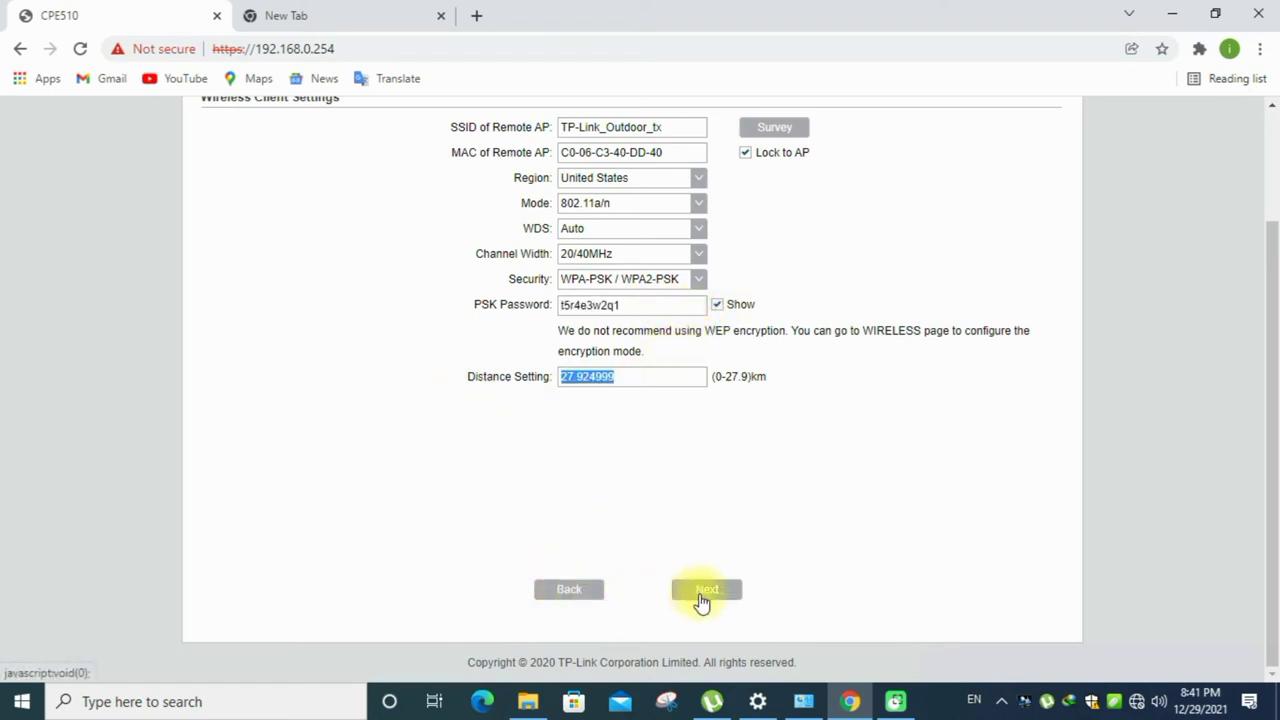
{"action": "type", "text": "25"}
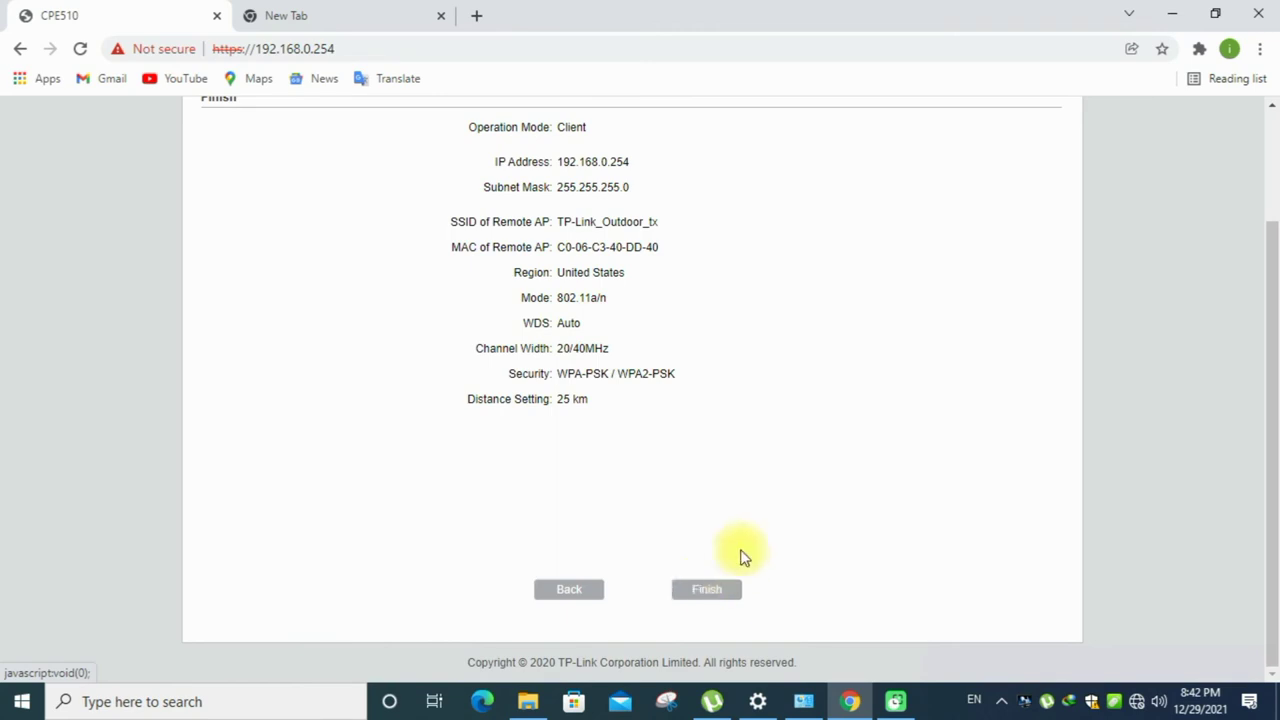
- Finish the quick setup so the CPE510 links in Client mode on 161/5805MHz
{"action": "left_click", "coordinate": [707, 592]}
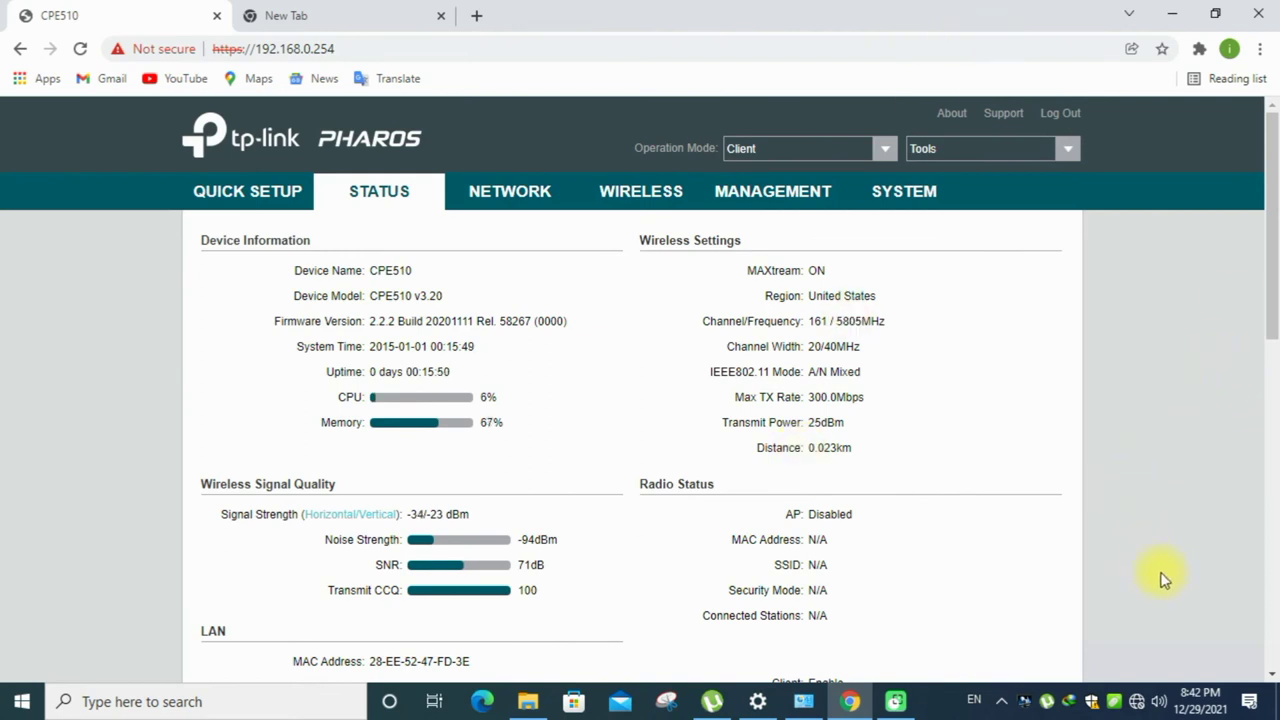
- Open the Ethernet adapter's properties from Network & Internet settings adapter options
{"action": "right_click", "coordinate": [1137, 701]}
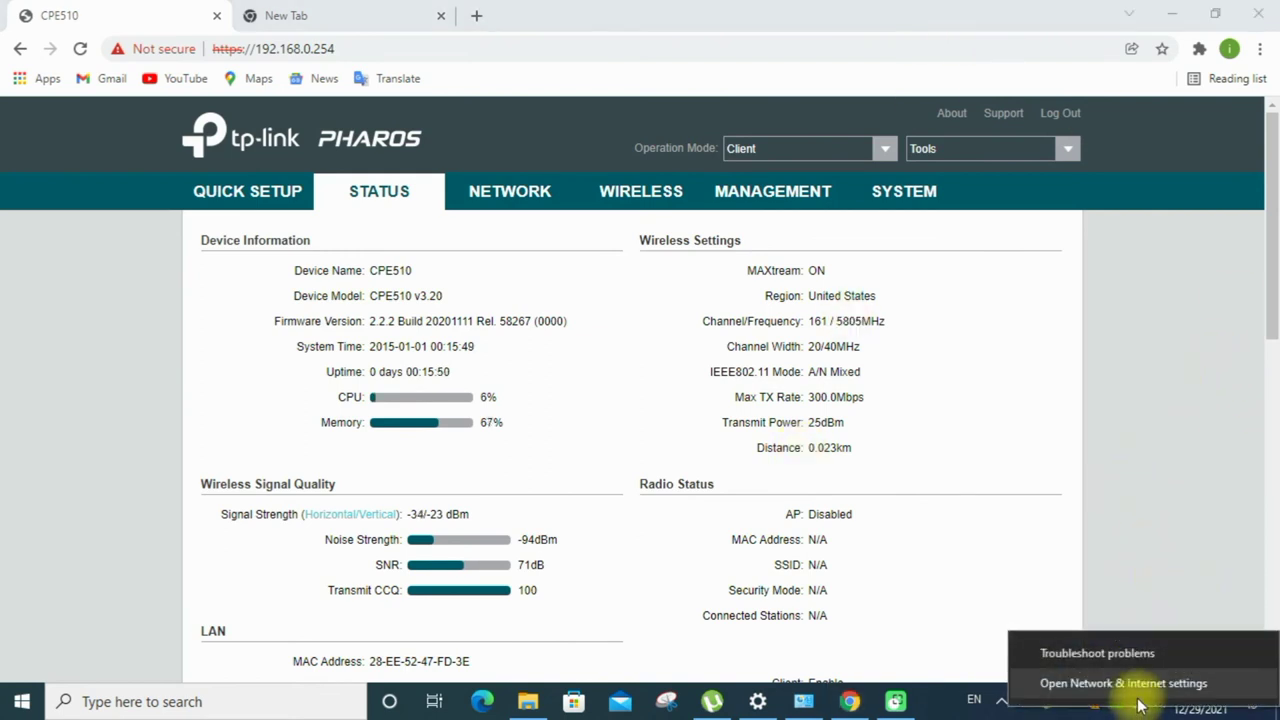
{"action": "left_click", "coordinate": [1120, 681]}
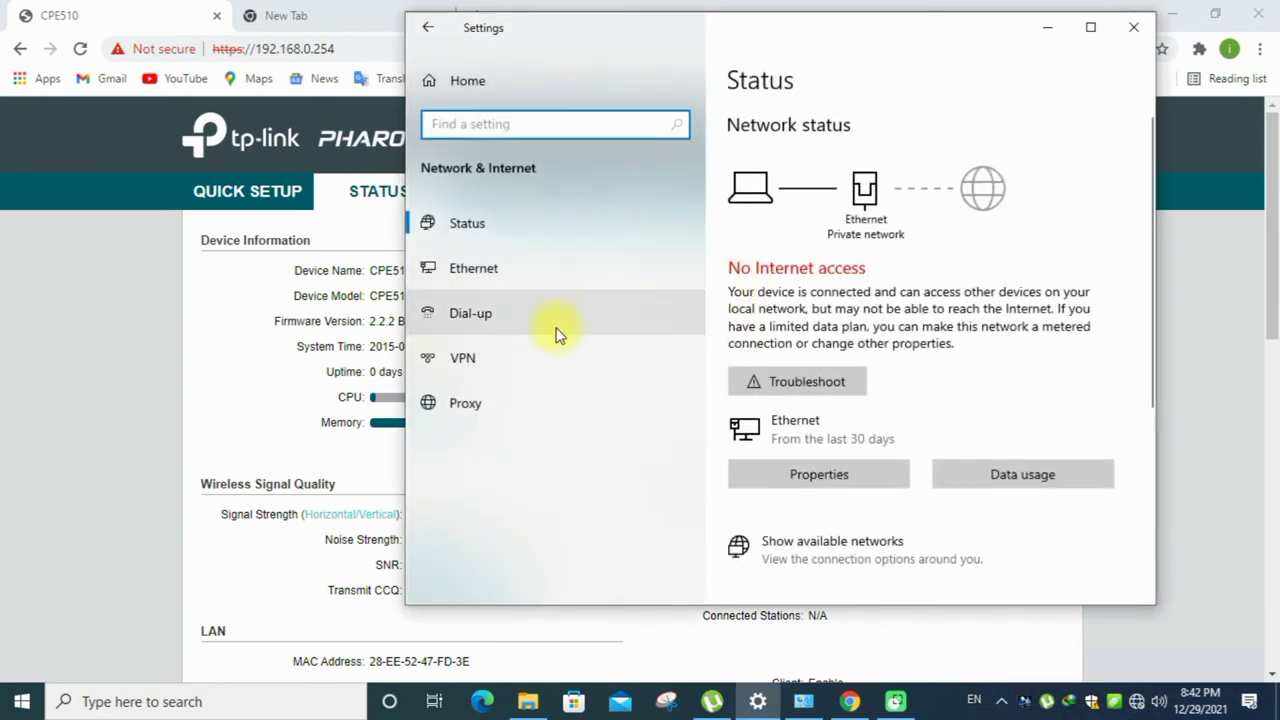
{"action": "left_click", "coordinate": [503, 285]}
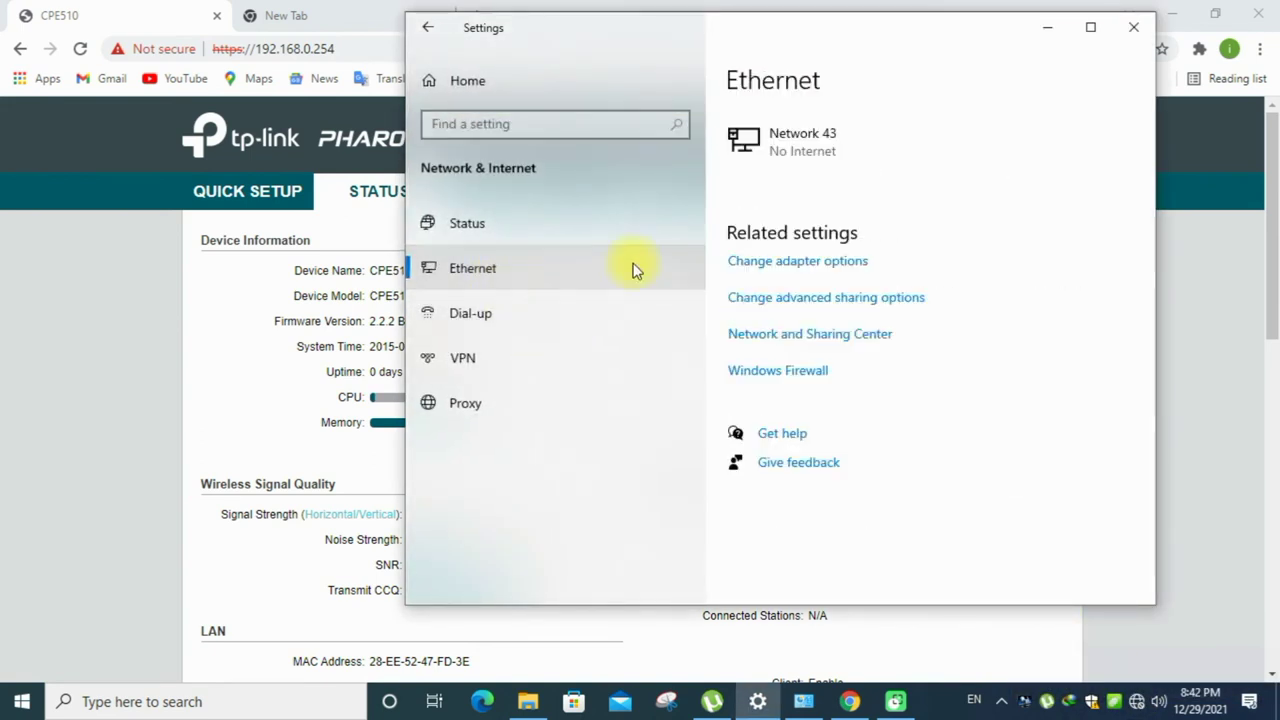
{"action": "left_click", "coordinate": [790, 264]}
{"action": "right_click", "coordinate": [345, 230]}
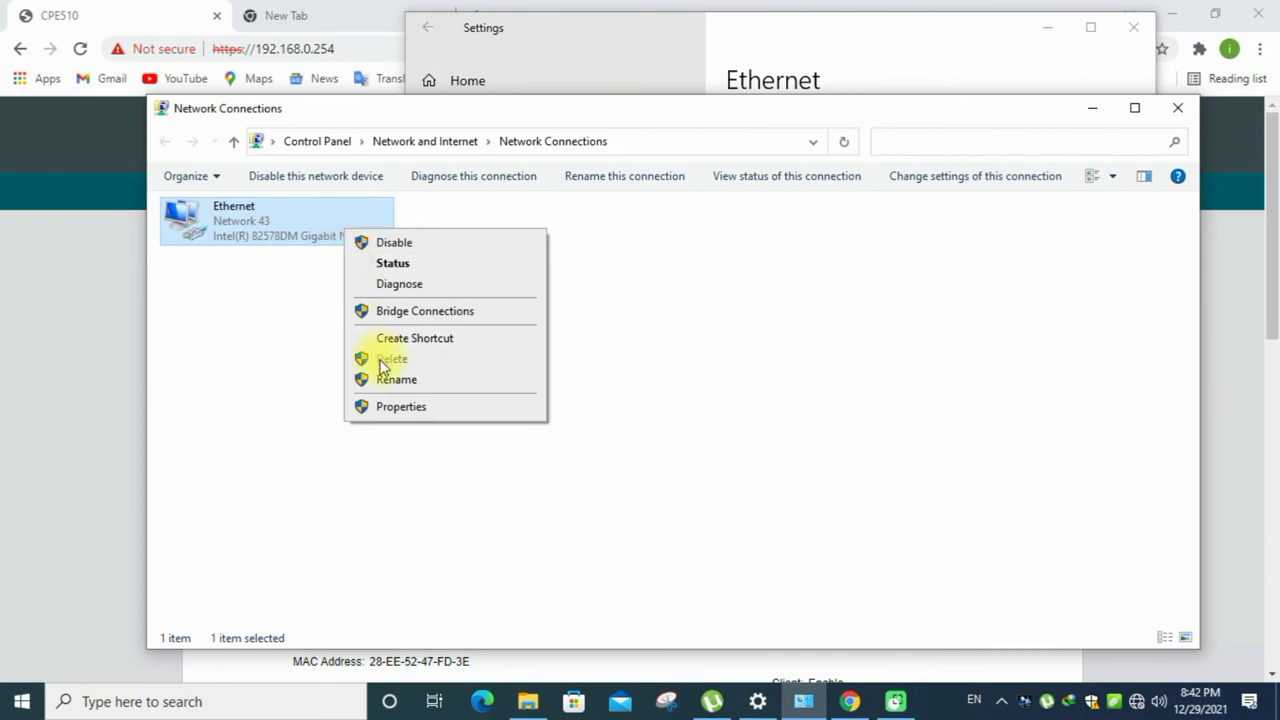
{"action": "left_click", "coordinate": [393, 408]}
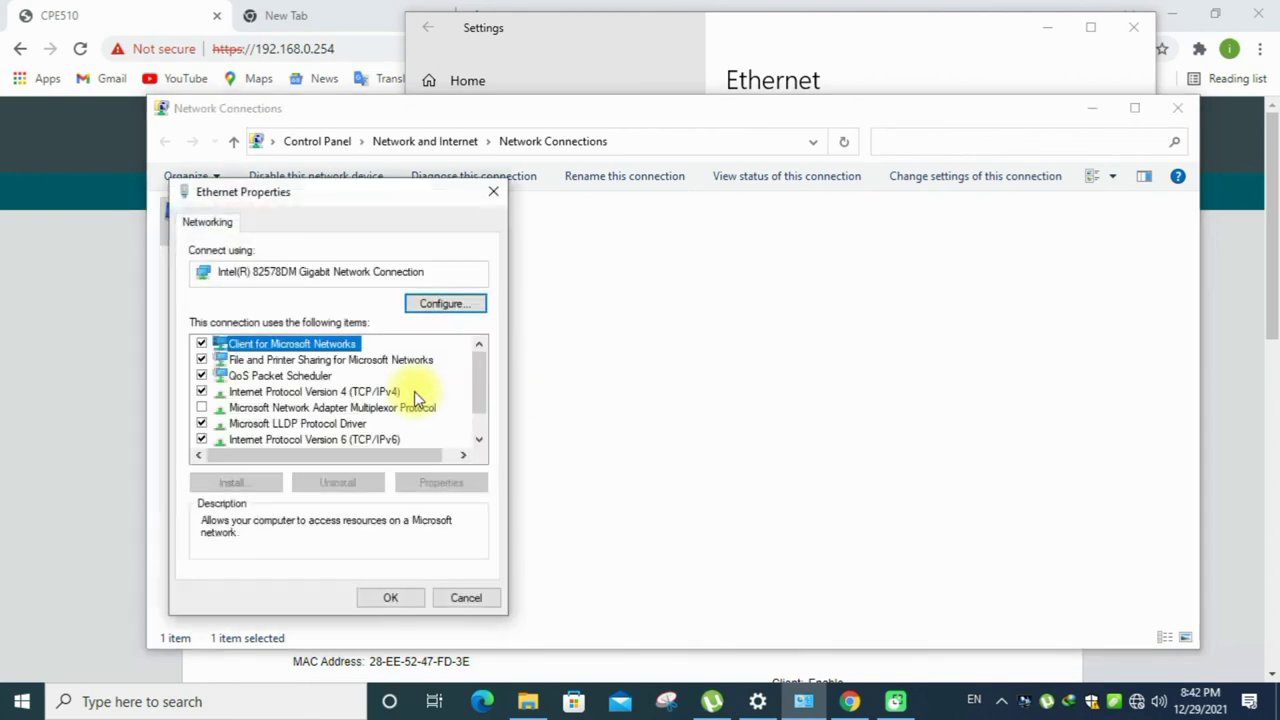
- Set IPv4 to obtain the IP address and DNS server automatically and confirm
{"action": "left_click", "coordinate": [385, 392]}
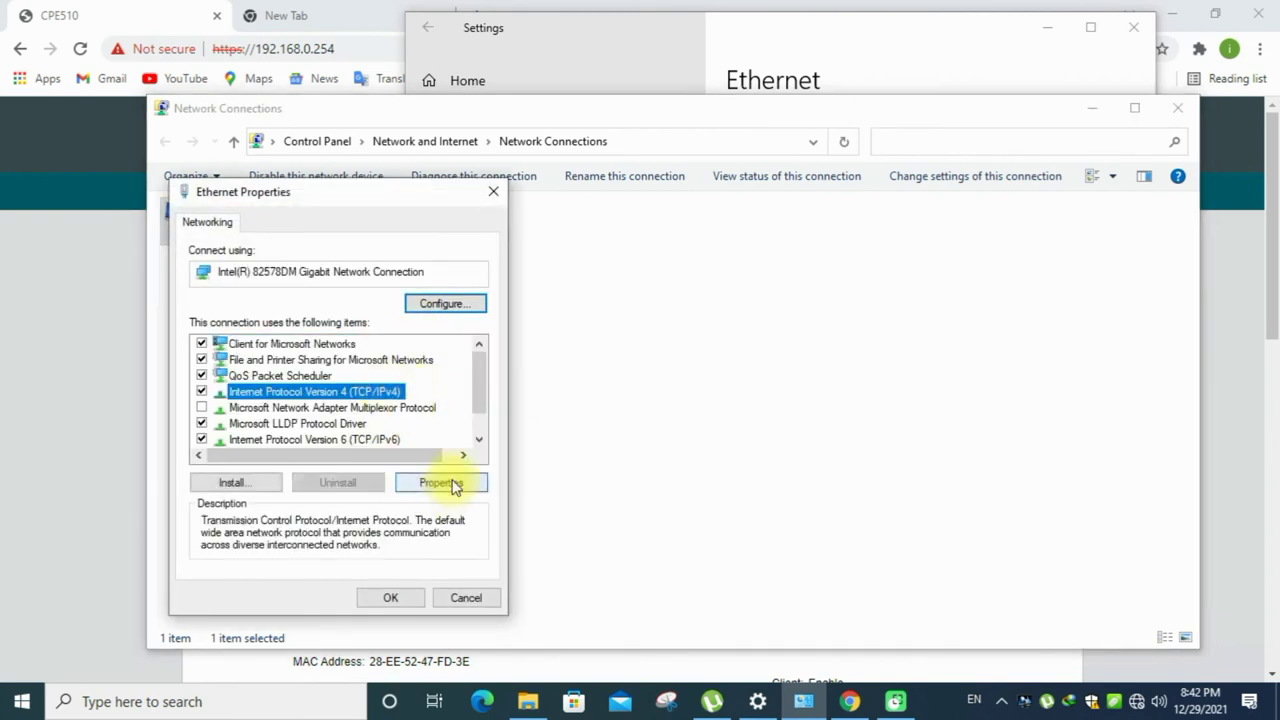
{"action": "left_click", "coordinate": [447, 482]}
{"action": "left_click", "coordinate": [316, 378]}
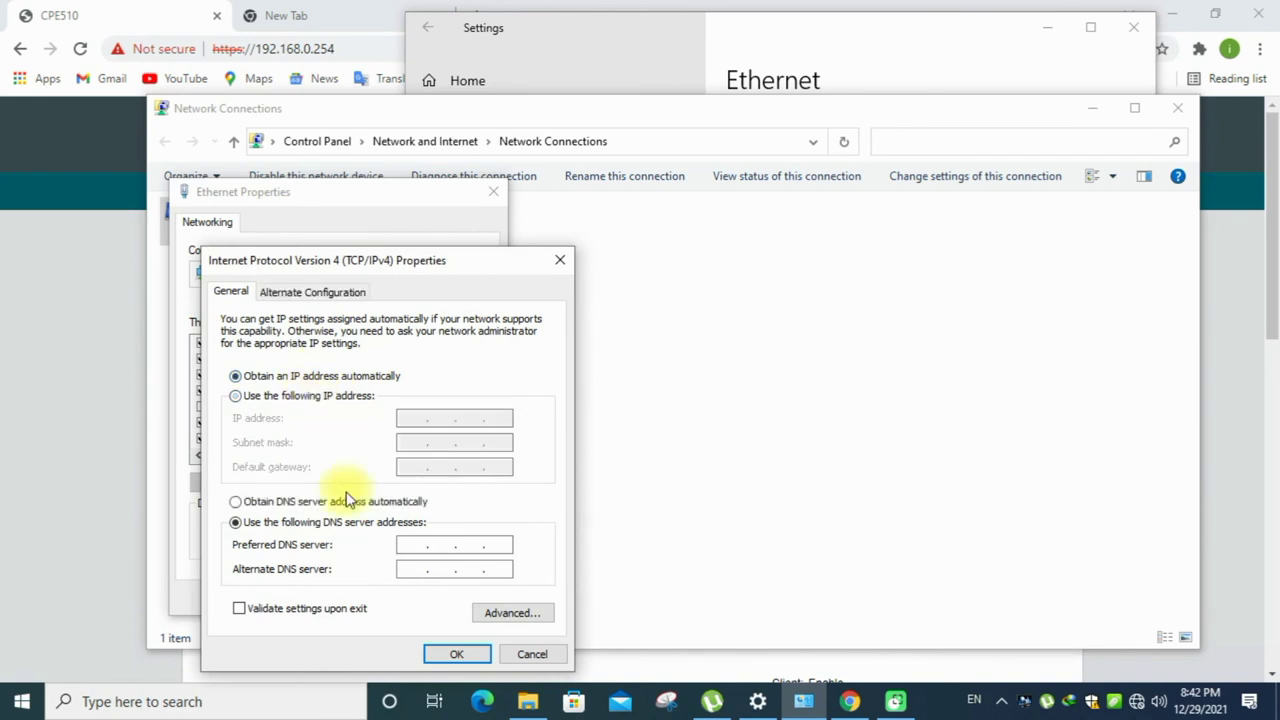
{"action": "left_click", "coordinate": [342, 502]}
{"action": "left_click", "coordinate": [432, 650]}
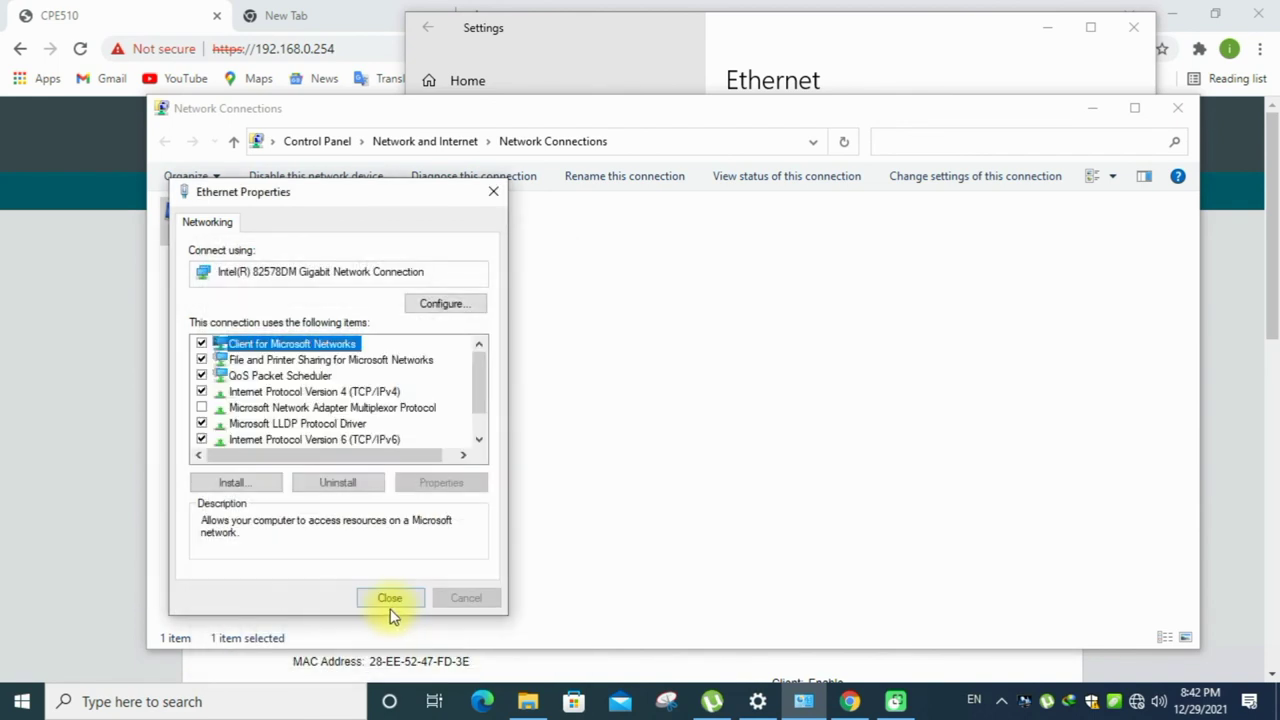
{"action": "left_click", "coordinate": [389, 599]}
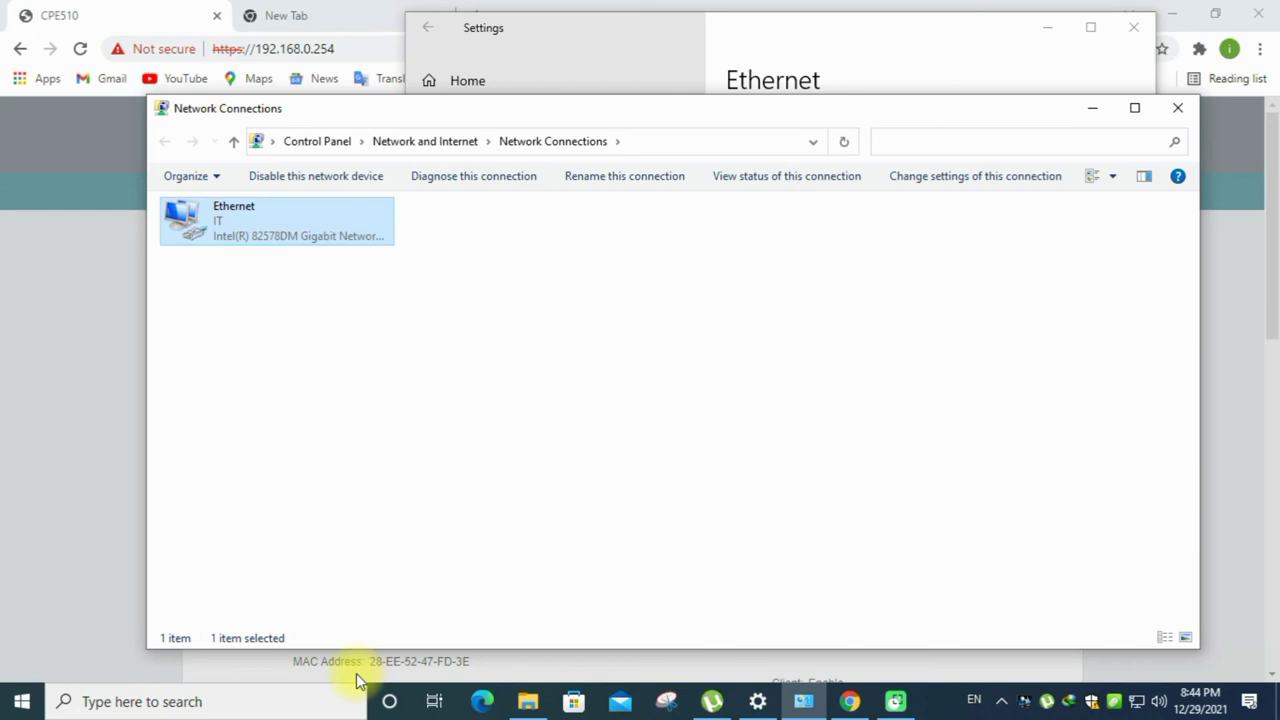
{"action": "key", "text": "super+r"}
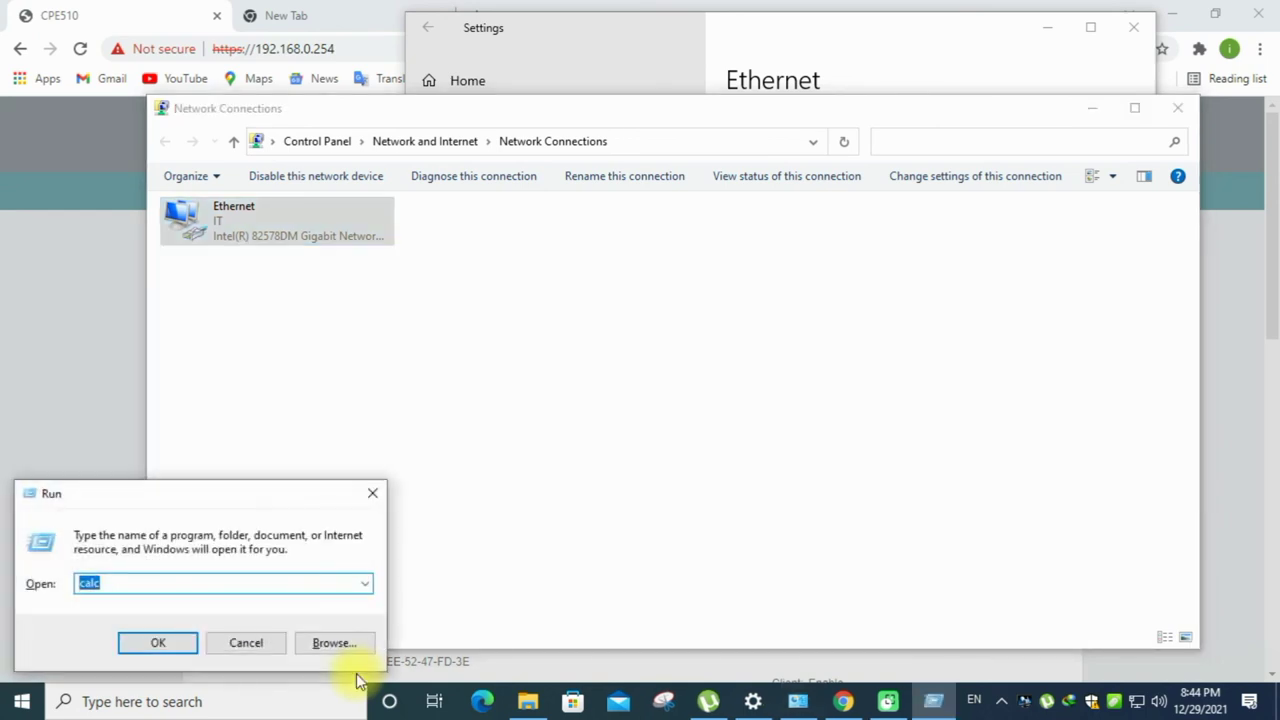
{"action": "type", "text": "cmd"}
{"action": "key", "text": "Return"}
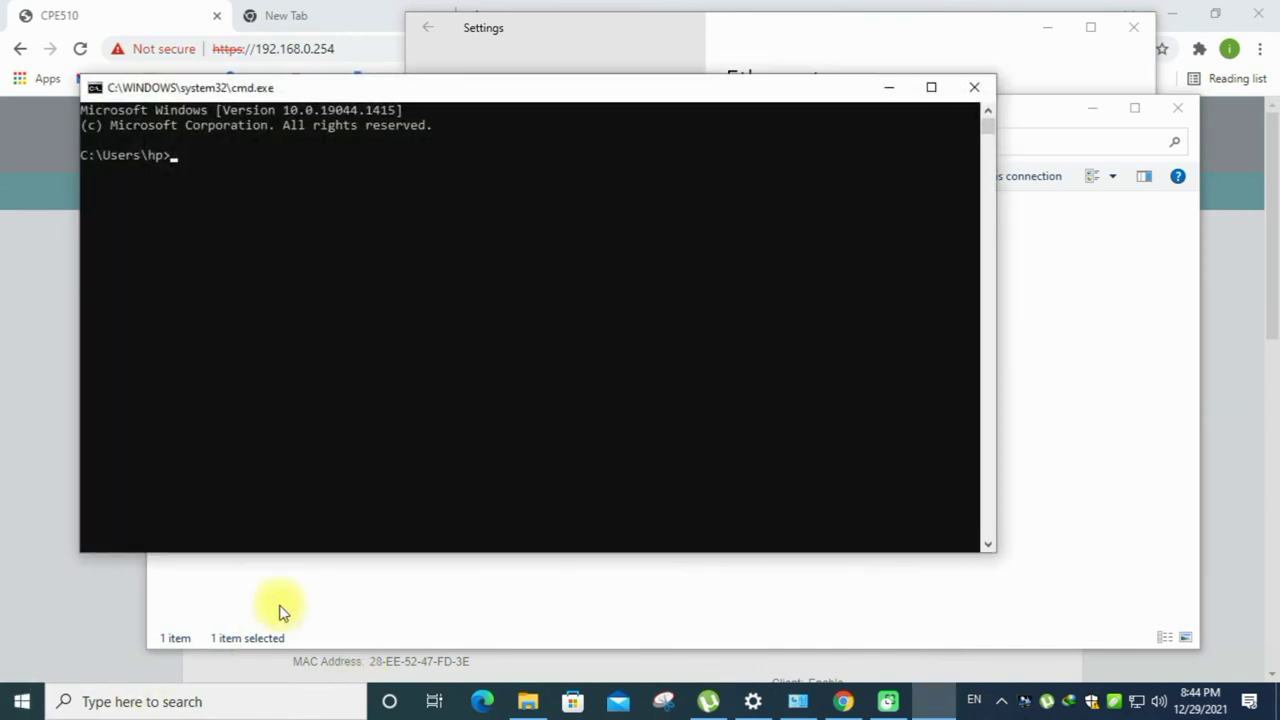
{"action": "type", "text": "pi"}
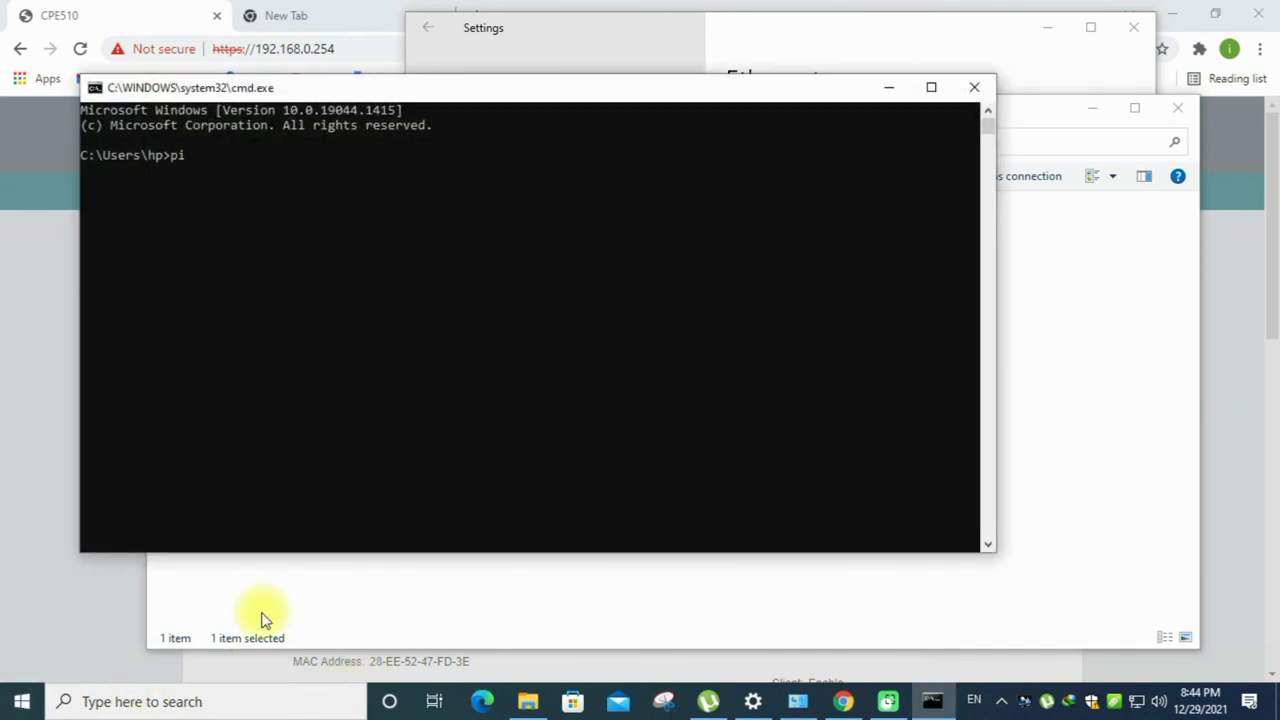
{"action": "type", "text": "ng www.google.com"}
{"action": "key", "text": "Return"}
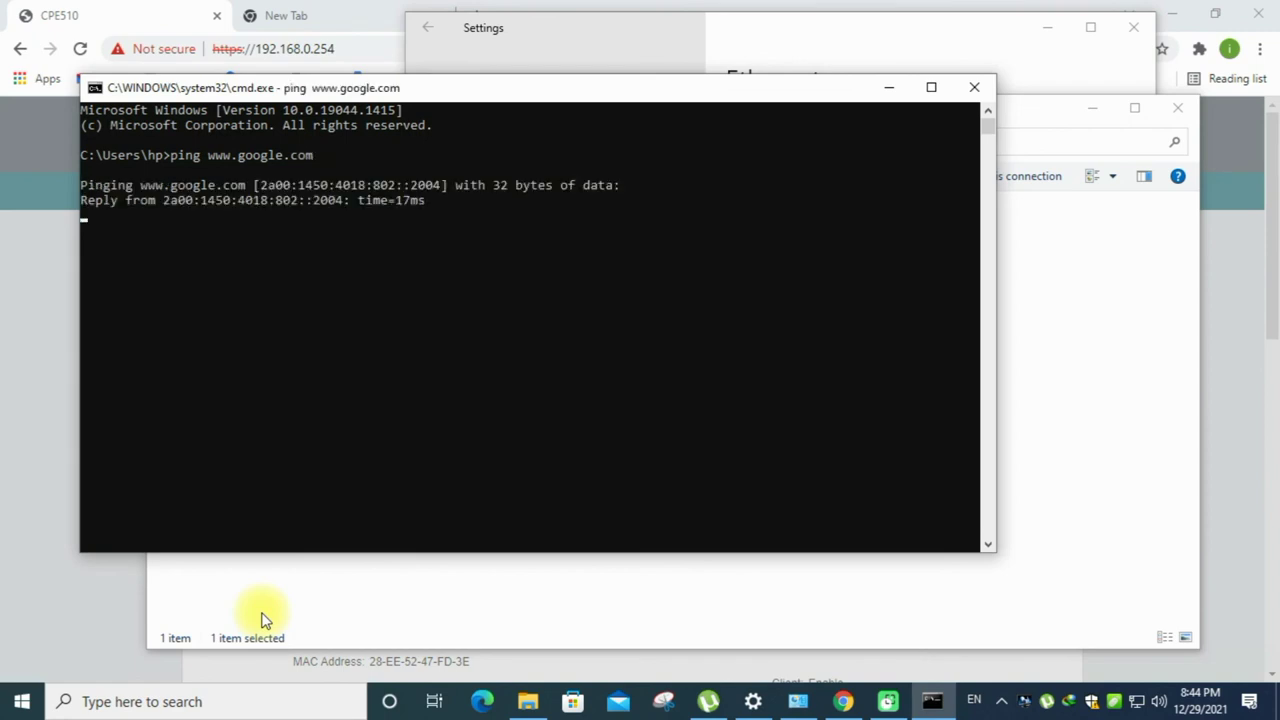